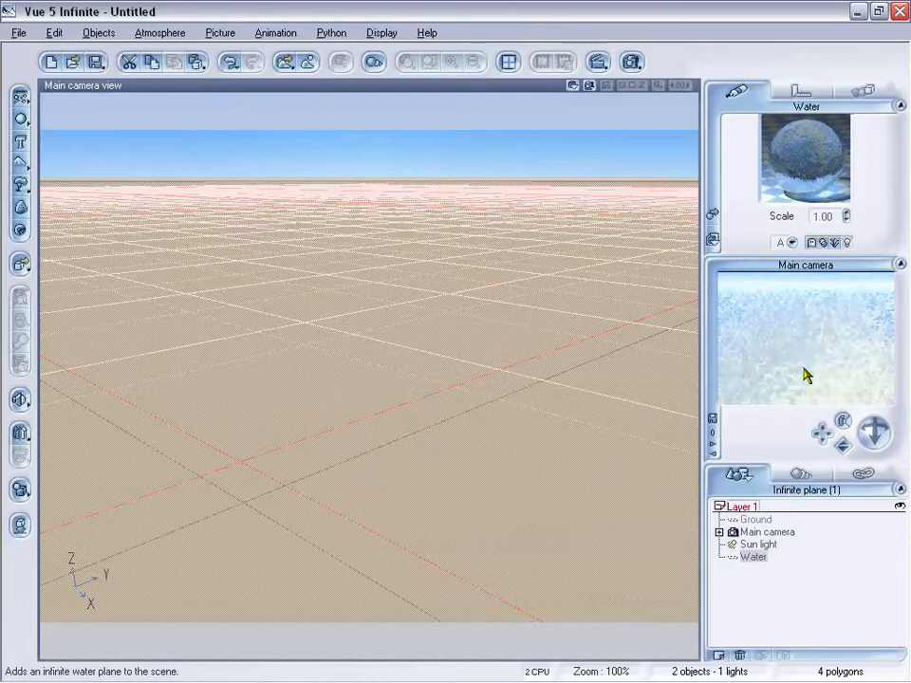
- Display the animation timeline and scrub the current time forward and back to check the default water in the camera preview
{"action": "left_click", "coordinate": [273, 34]}
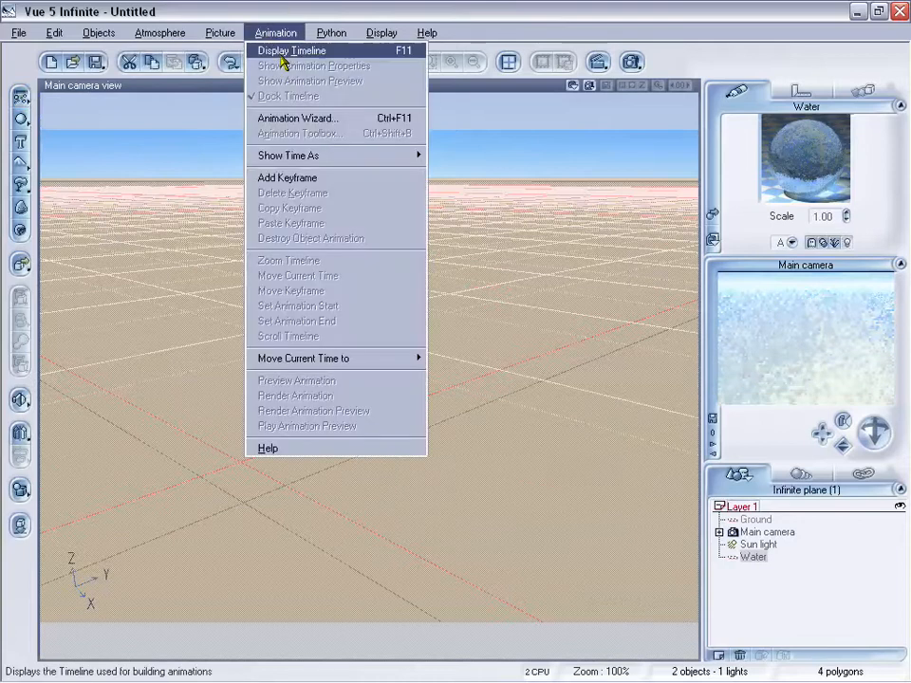
{"action": "left_click", "coordinate": [281, 62]}
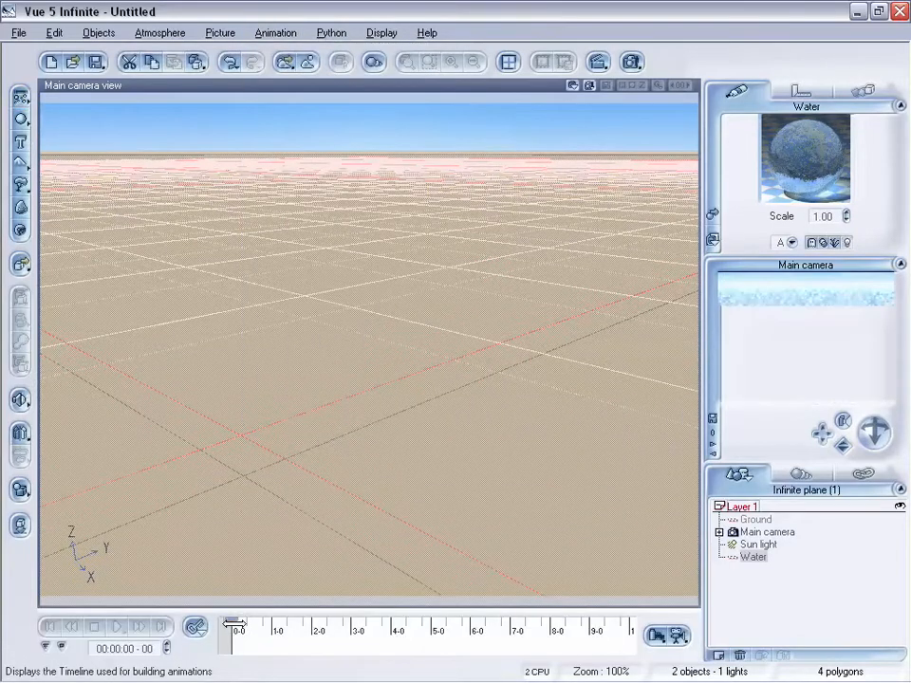
{"action": "left_click_drag", "start_coordinate": [230, 623], "coordinate": [429, 623]}
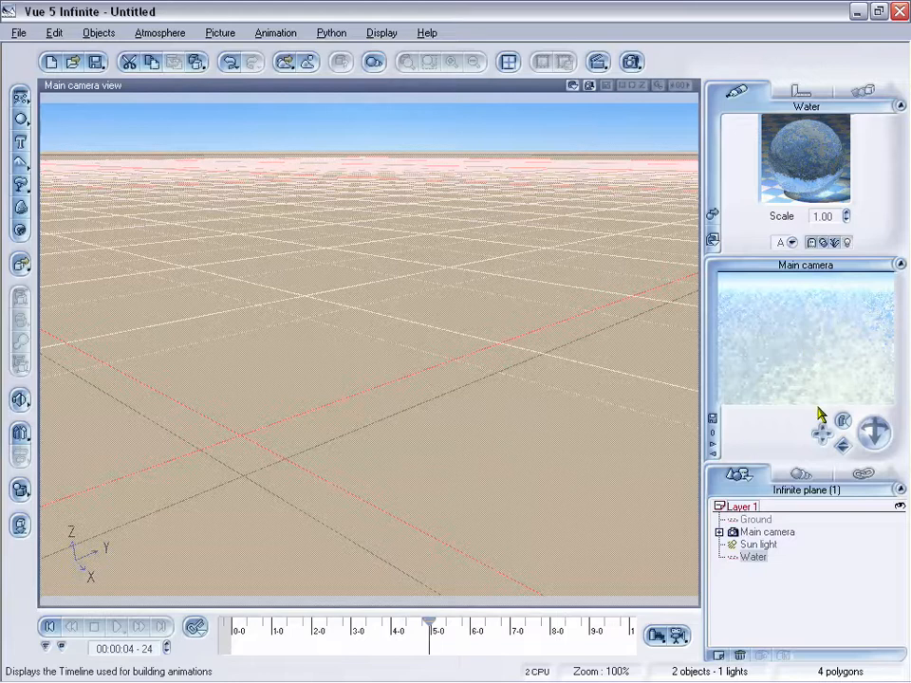
{"action": "left_click_drag", "start_coordinate": [424, 622], "coordinate": [491, 622]}
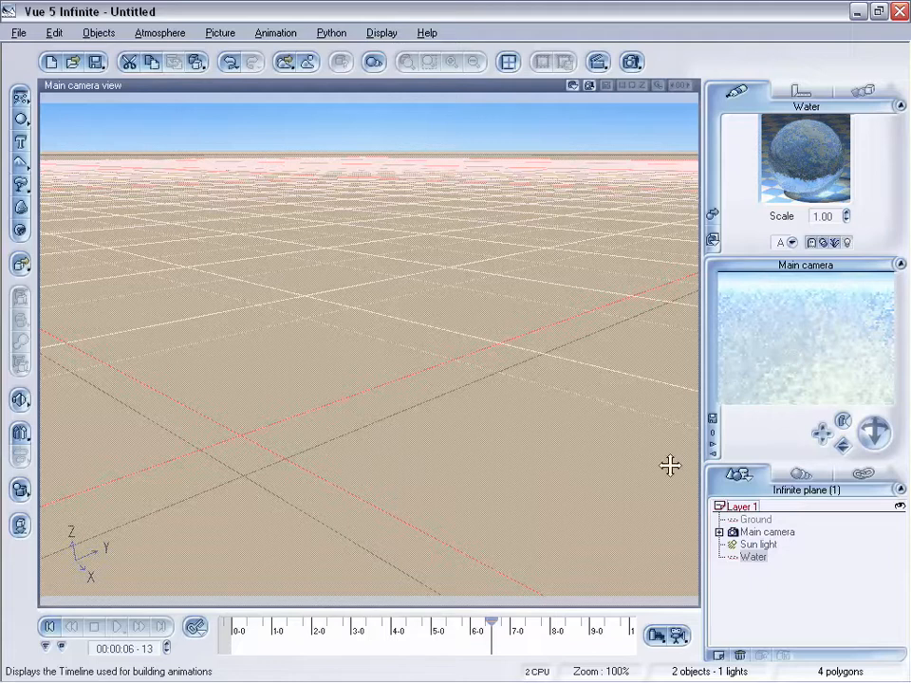
{"action": "left_click_drag", "start_coordinate": [489, 624], "coordinate": [266, 629]}
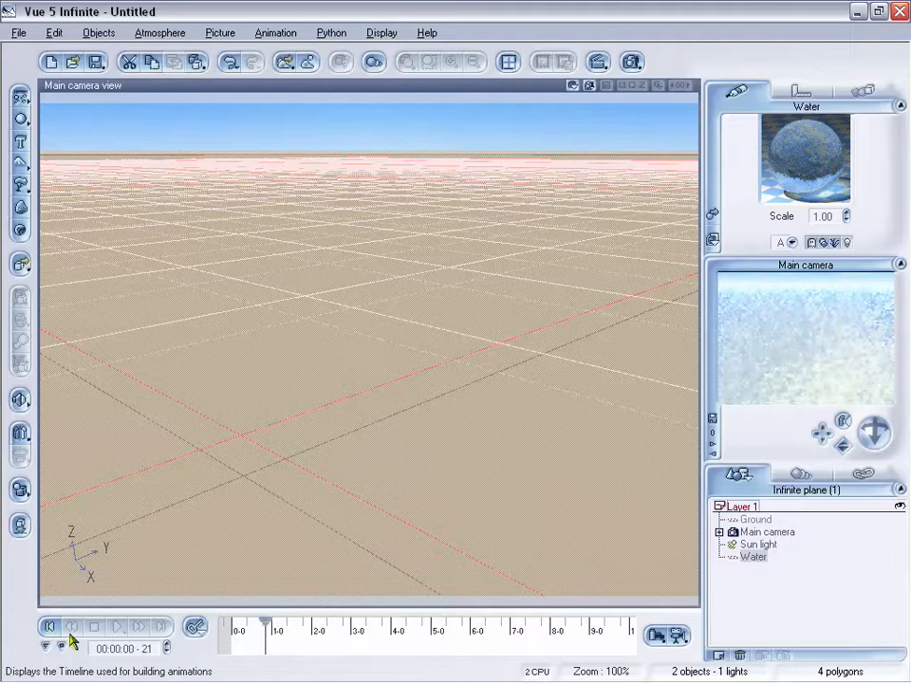
{"action": "left_click_drag", "start_coordinate": [261, 621], "coordinate": [235, 628]}
- Load the Wavy Water material from the Liquids collection for the water plane, declining to make the material animated
{"action": "double_click", "coordinate": [818, 170]}
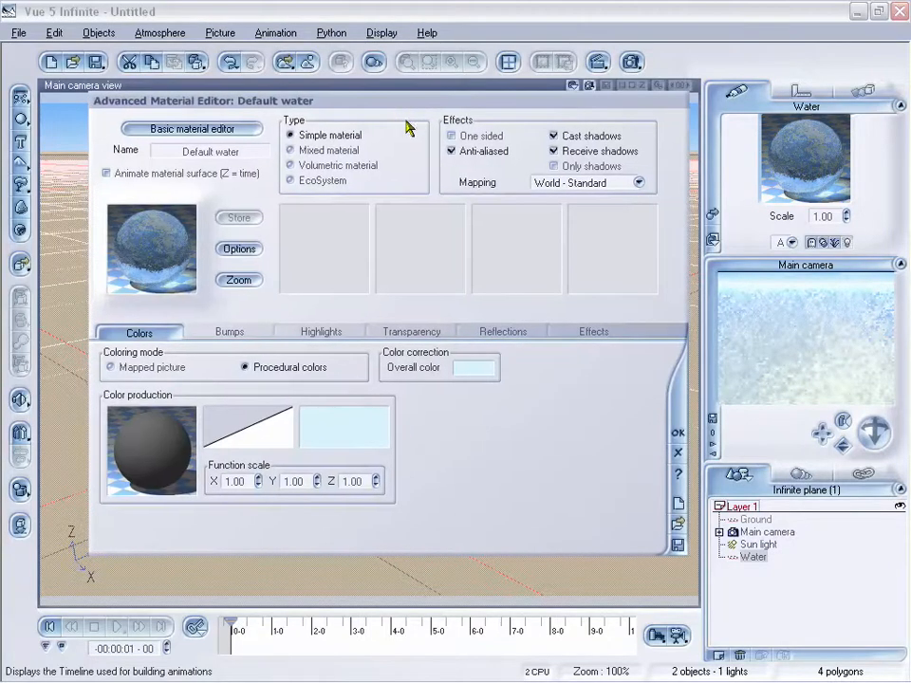
{"action": "left_click", "coordinate": [159, 263]}
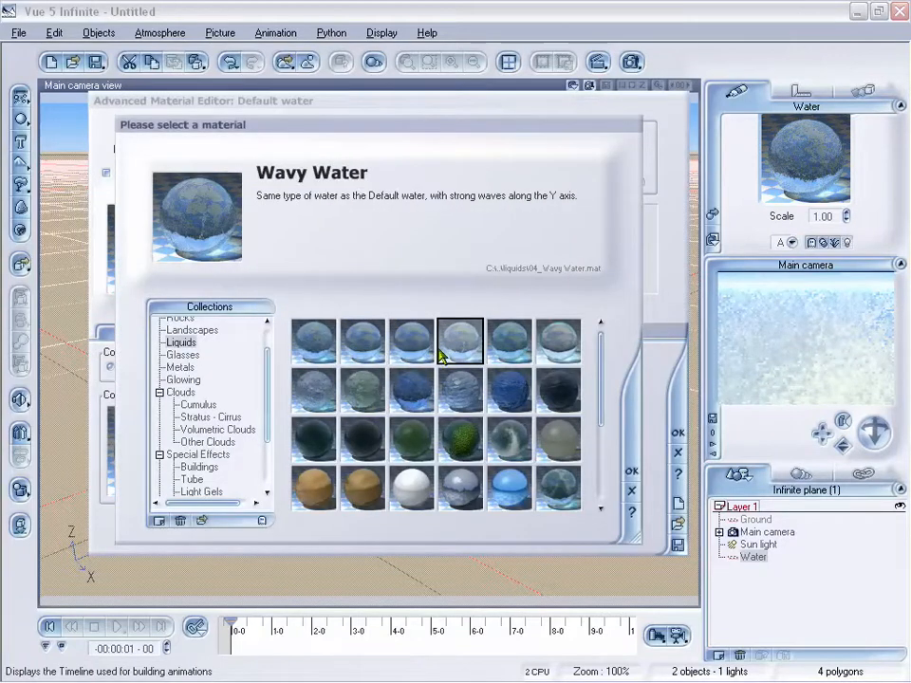
{"action": "left_click", "coordinate": [631, 472]}
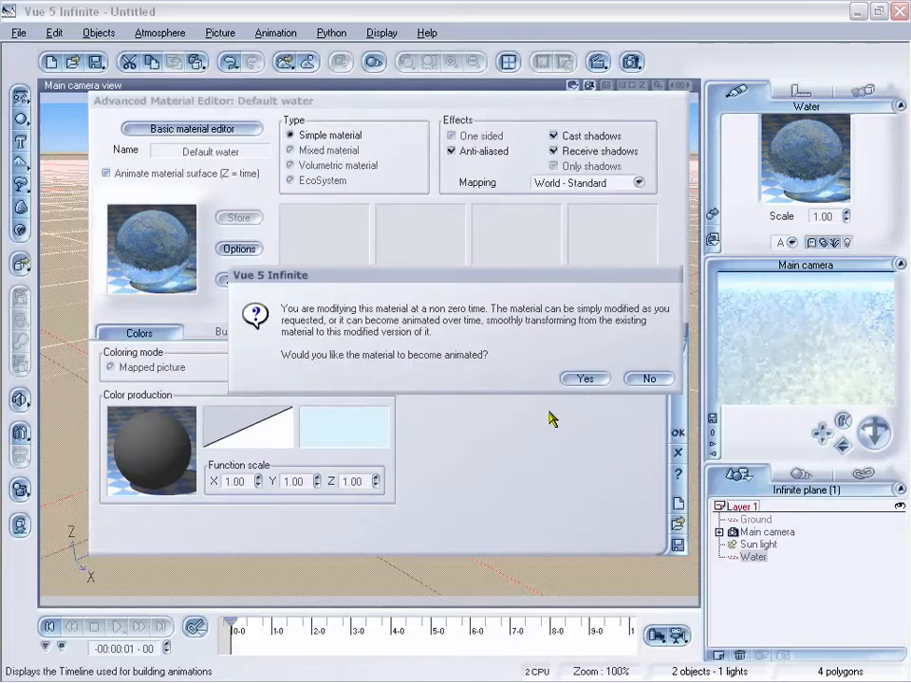
{"action": "left_click", "coordinate": [641, 379]}
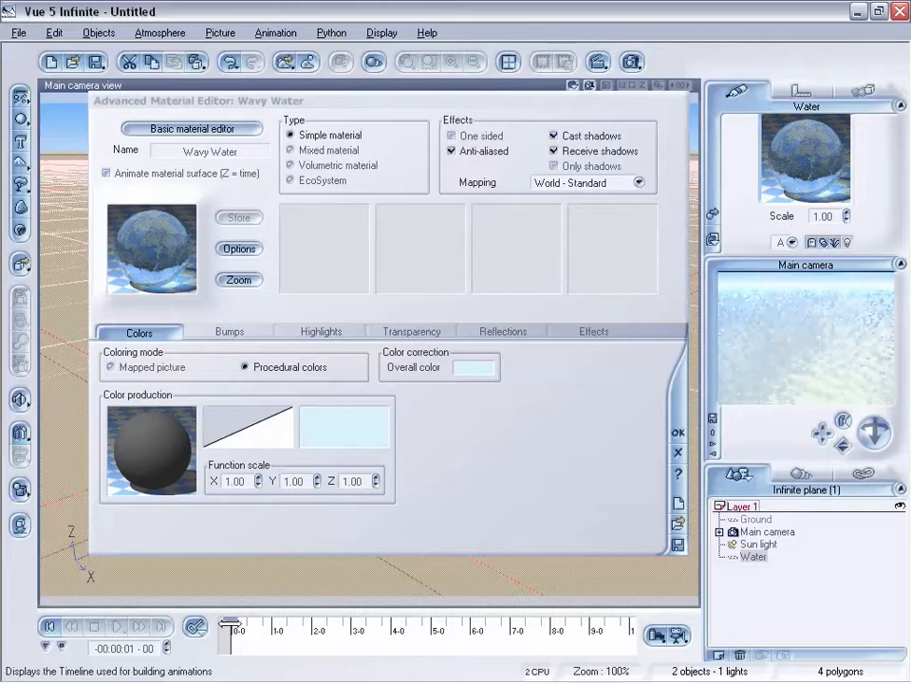
- Check the Wavy Water preview at time zero and about 4 seconds, and return to the animation start
{"action": "left_click", "coordinate": [50, 628]}
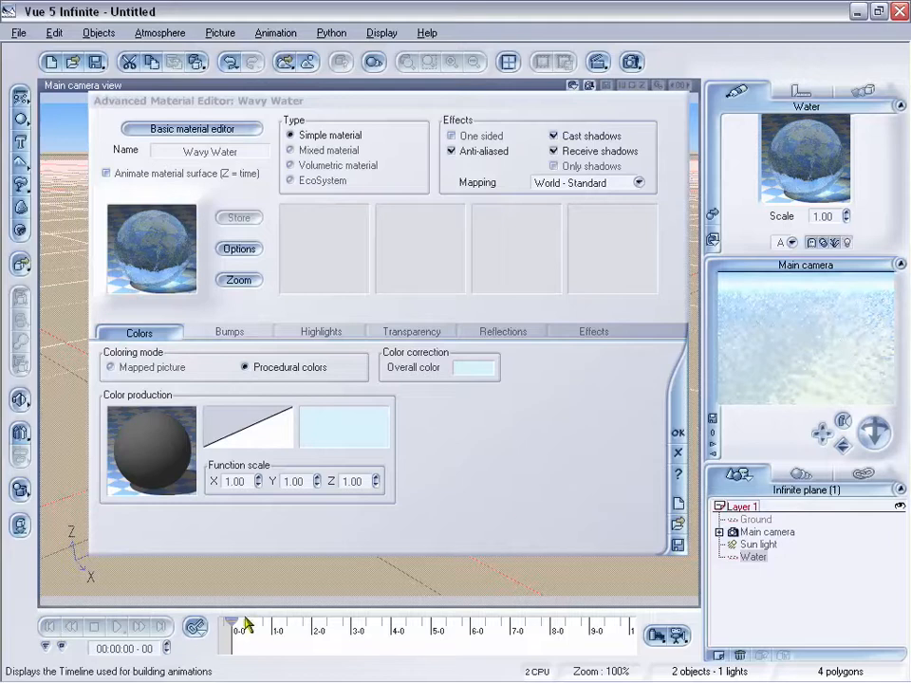
{"action": "left_click_drag", "start_coordinate": [237, 628], "coordinate": [409, 623]}
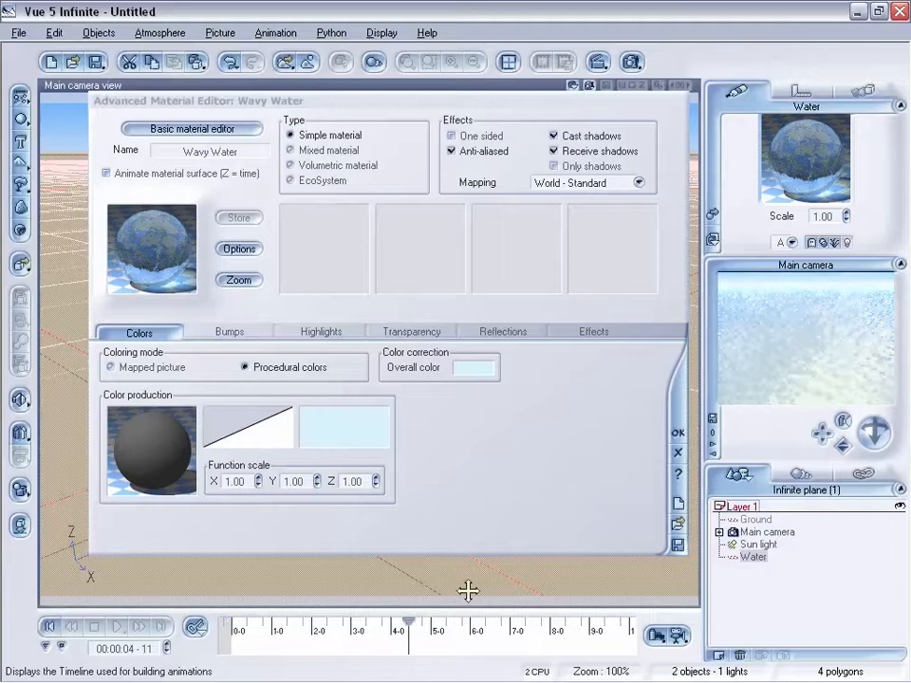
{"action": "left_click", "coordinate": [47, 629]}
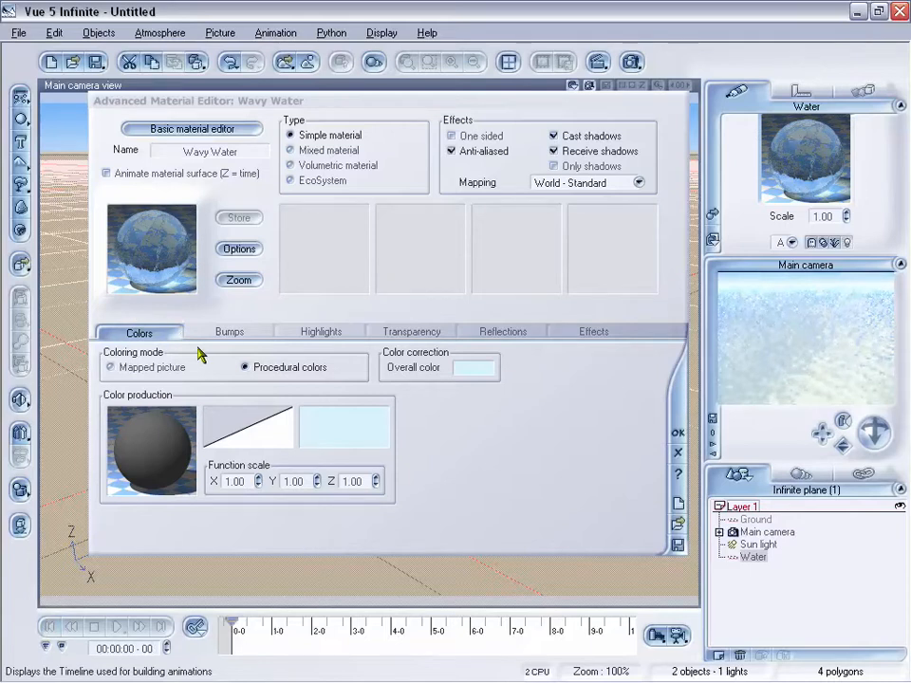
- Try animating the Wavy Water surface with Z = time, check the preview up to about 8 seconds, and cancel the material edit
{"action": "left_click", "coordinate": [106, 173]}
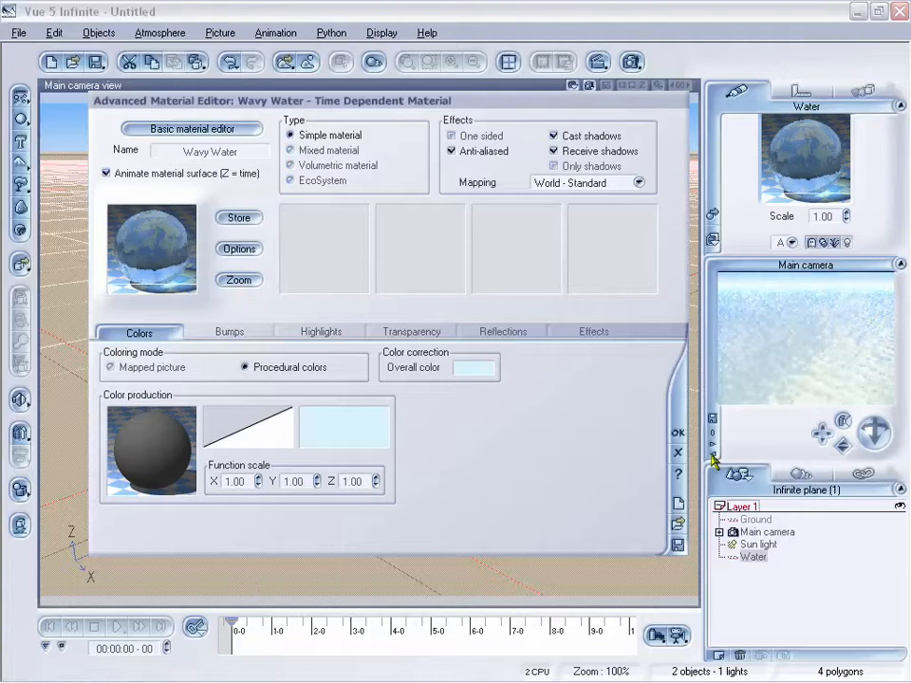
{"action": "left_click_drag", "start_coordinate": [234, 621], "coordinate": [340, 627]}
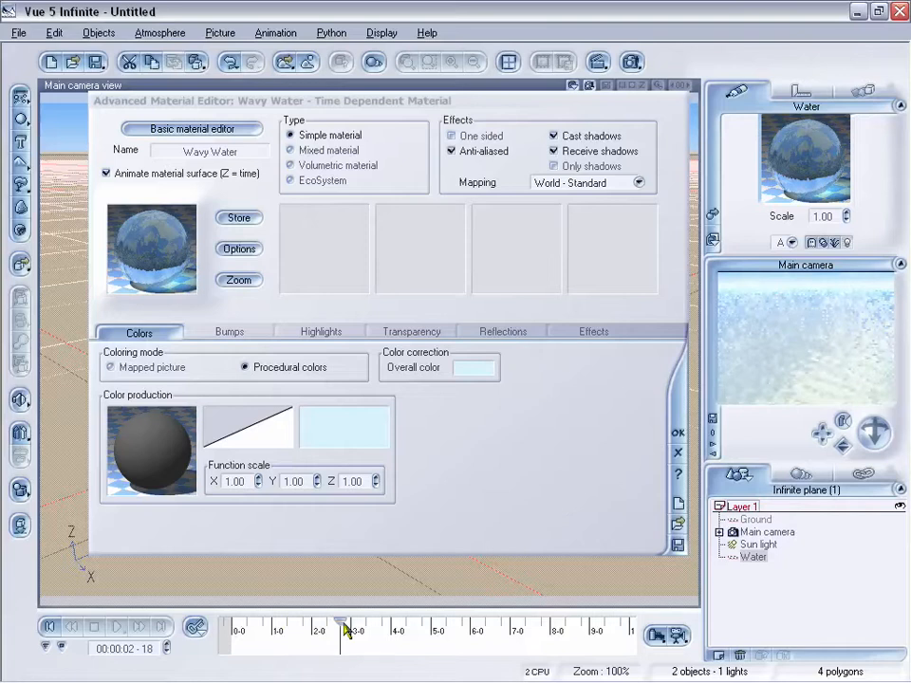
{"action": "left_click_drag", "start_coordinate": [339, 622], "coordinate": [474, 626]}
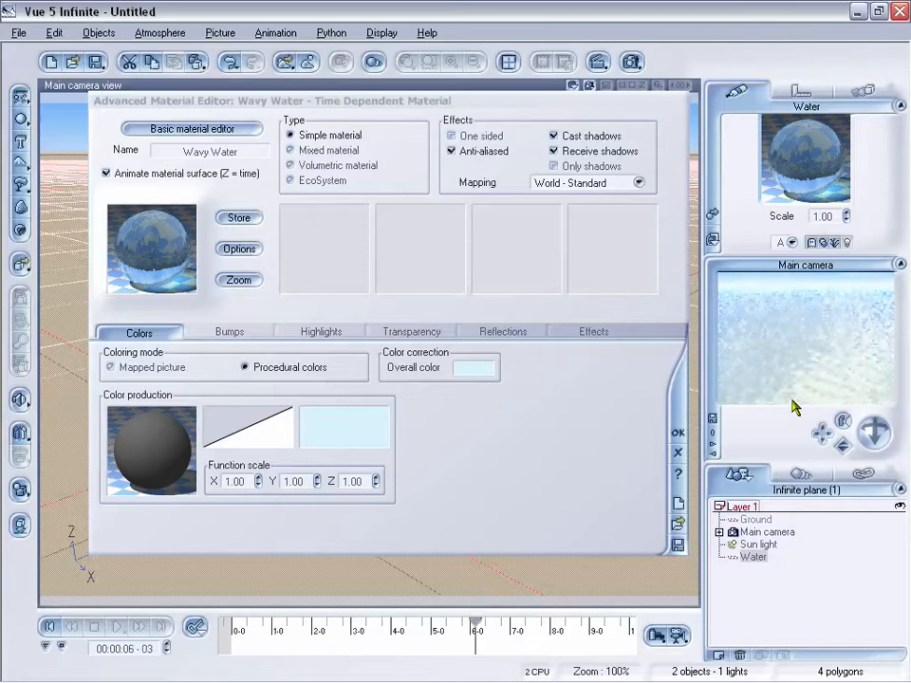
{"action": "left_click_drag", "start_coordinate": [474, 633], "coordinate": [552, 628]}
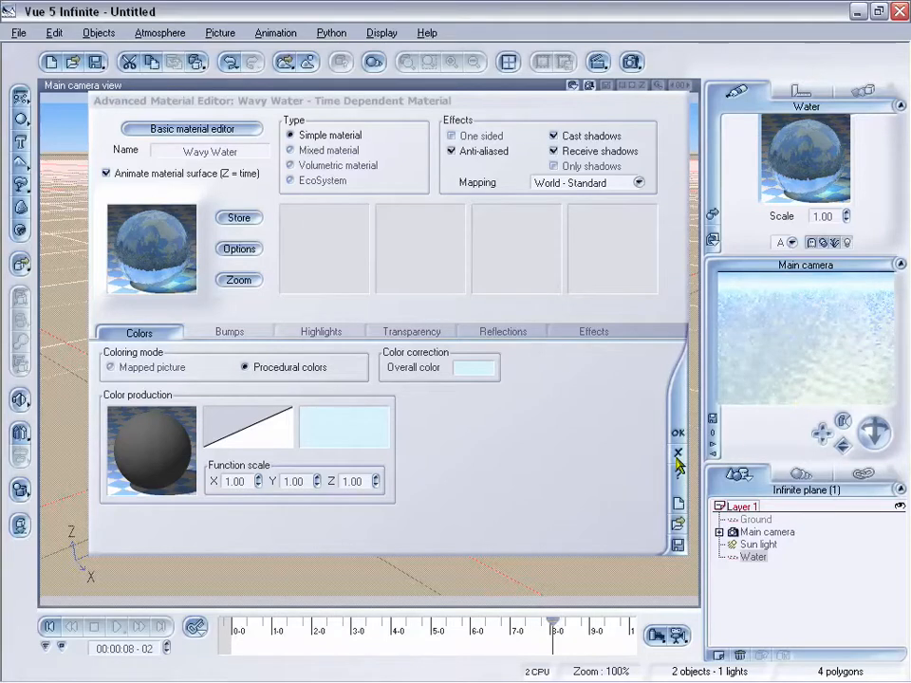
{"action": "left_click", "coordinate": [679, 456]}
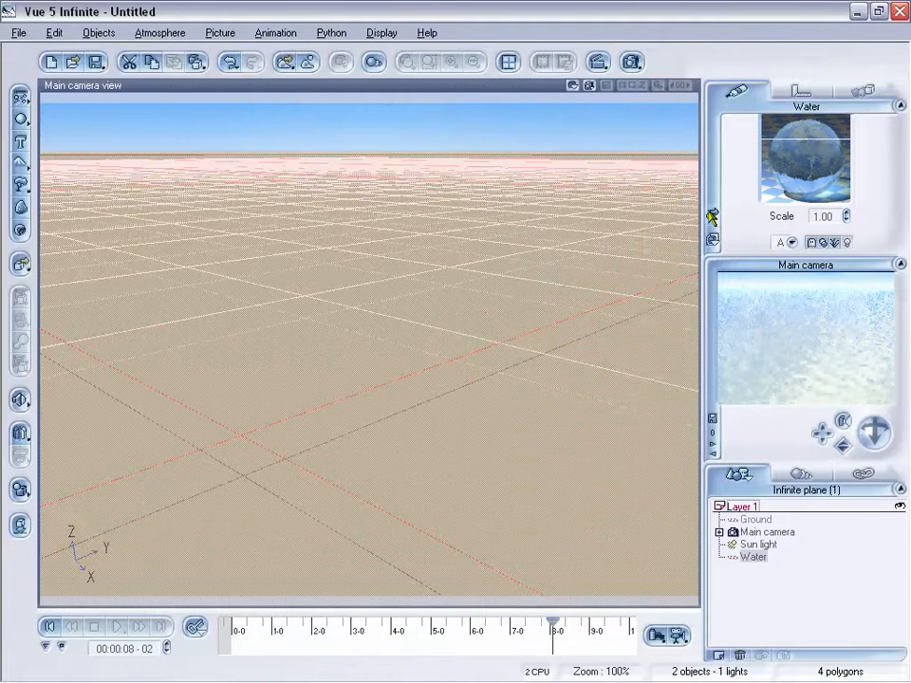
- Browse the Animated material collection and apply its Dark Water material to the water plane
{"action": "left_click", "coordinate": [713, 217]}
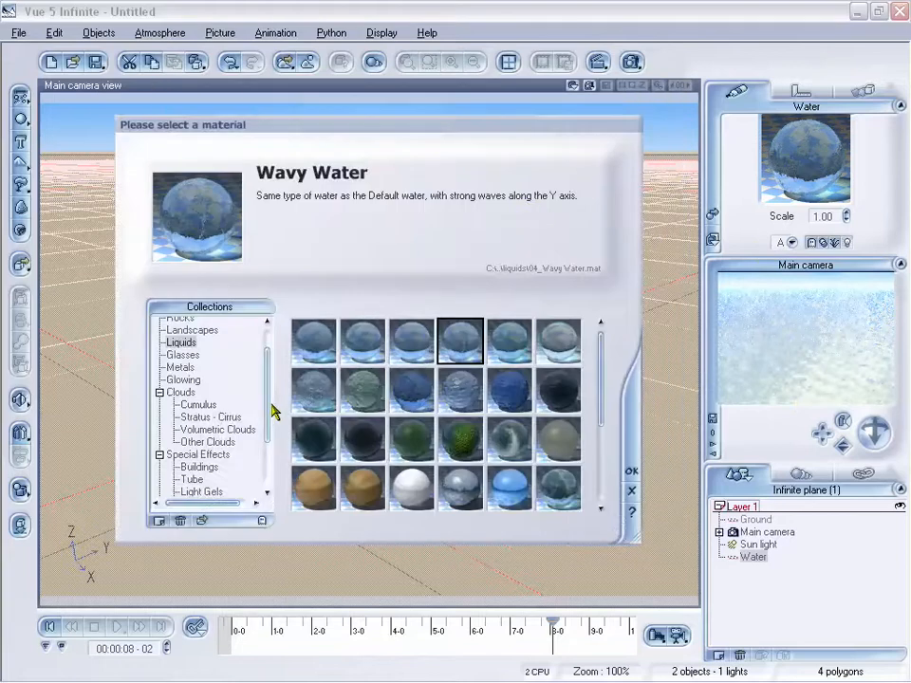
{"action": "left_click", "coordinate": [159, 392]}
{"action": "left_click", "coordinate": [159, 408]}
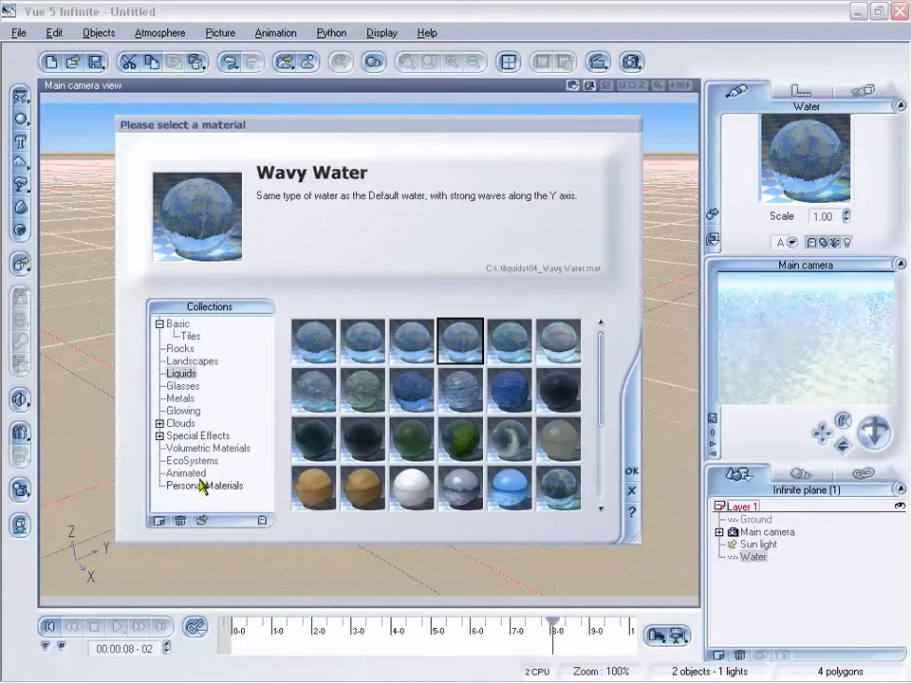
{"action": "left_click", "coordinate": [186, 472]}
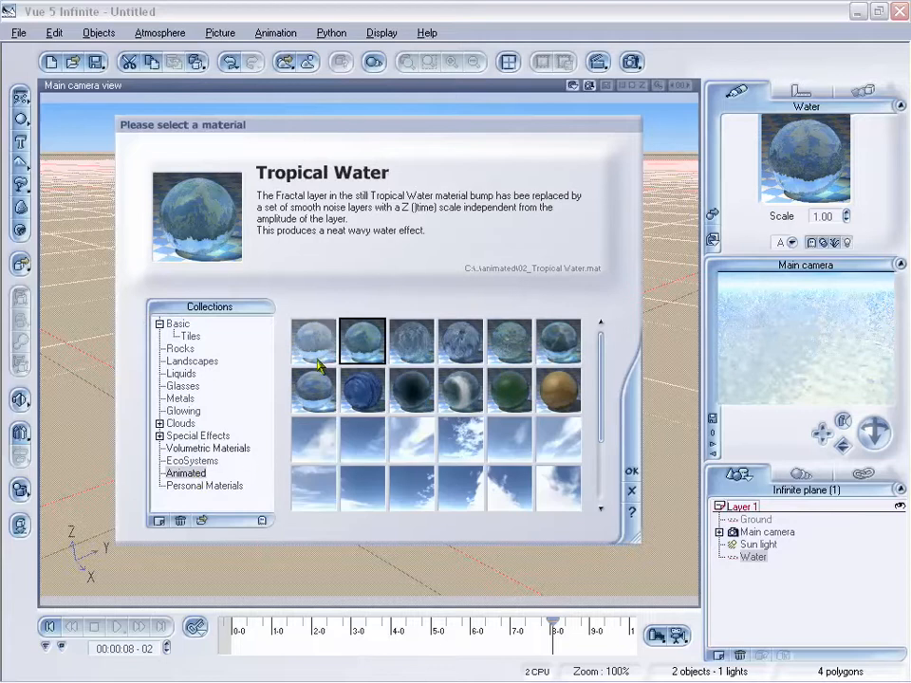
{"action": "left_click", "coordinate": [460, 390]}
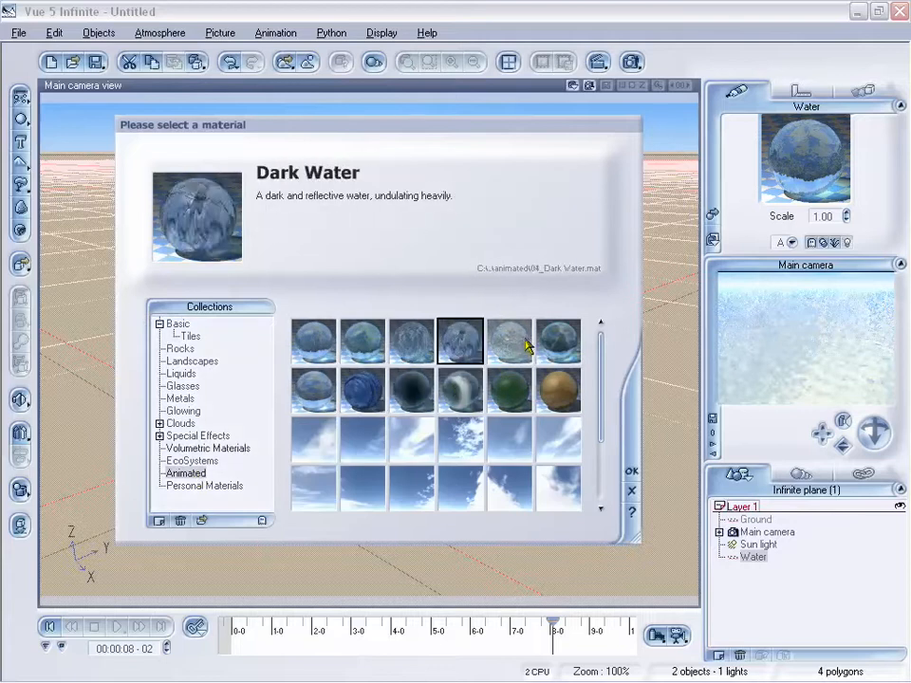
{"action": "left_click", "coordinate": [557, 342]}
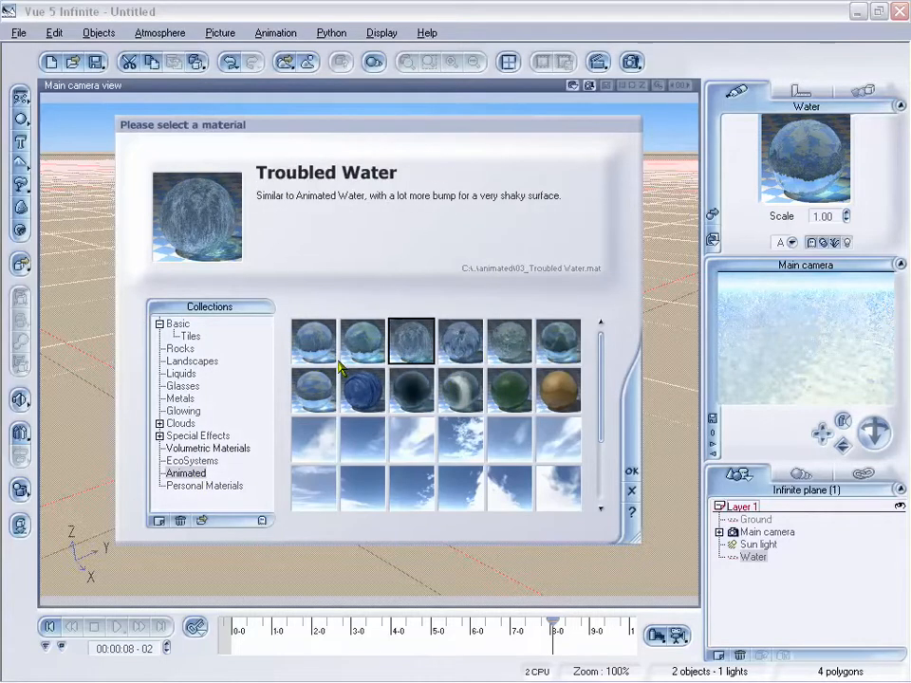
{"action": "left_click", "coordinate": [463, 344]}
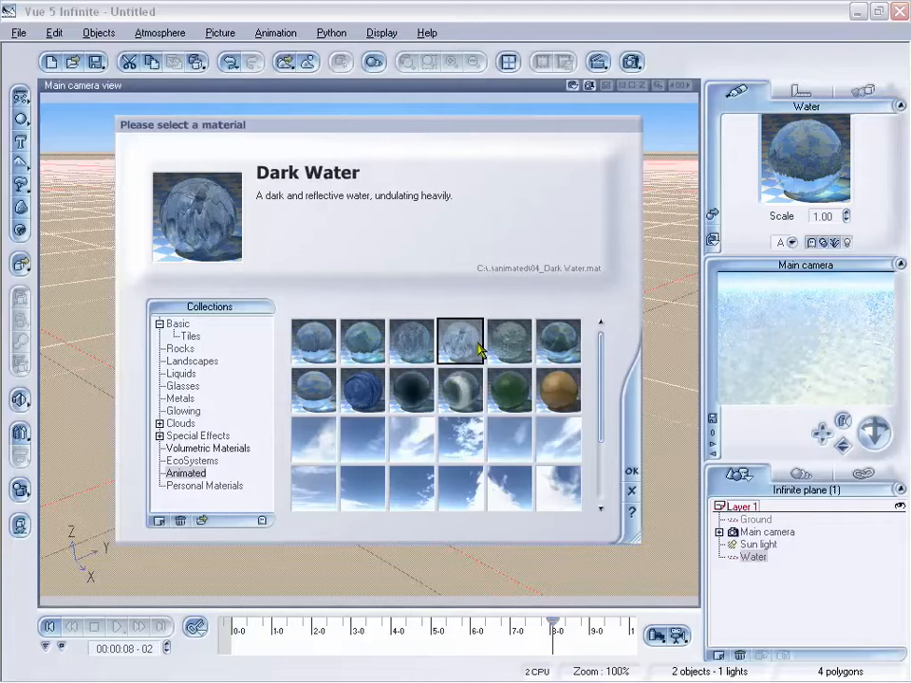
{"action": "left_click", "coordinate": [631, 475]}
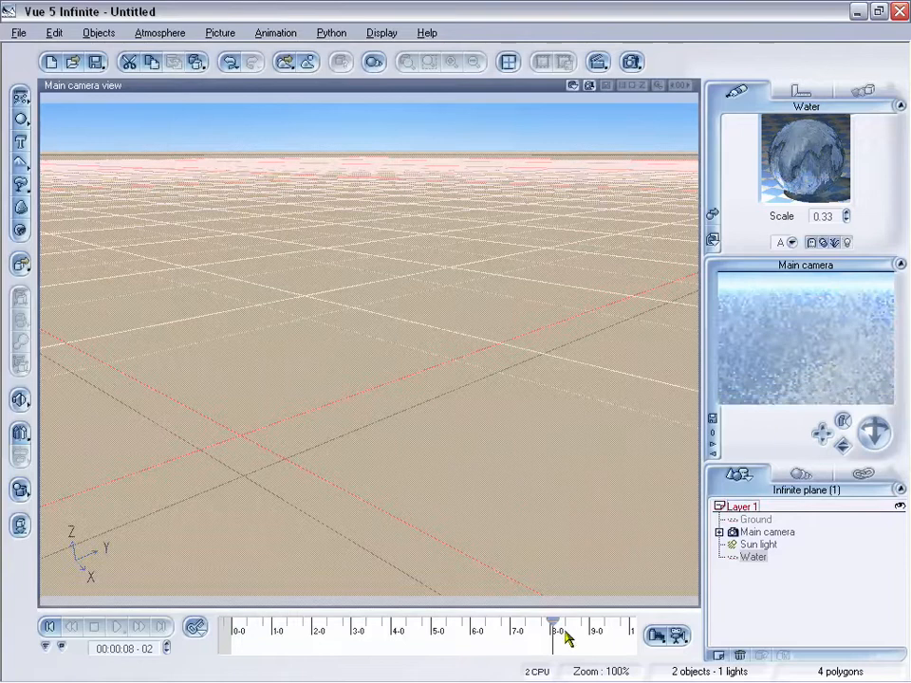
- Set the current time to 00:00:03 - 11, move the main camera higher above the water and refresh its preview
{"action": "left_click_drag", "start_coordinate": [553, 628], "coordinate": [368, 624]}
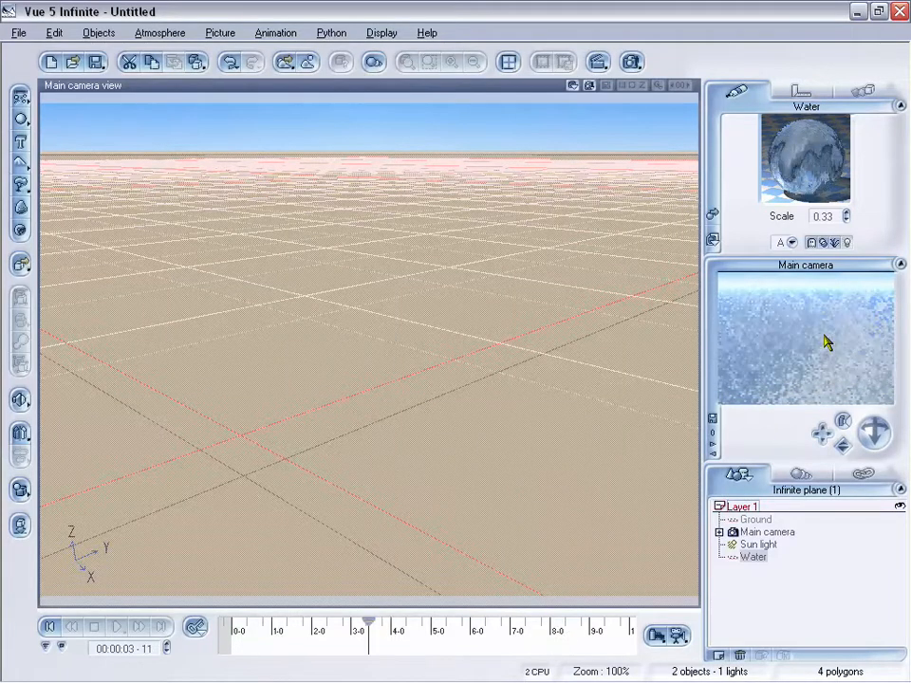
{"action": "left_click_drag", "start_coordinate": [842, 444], "coordinate": [827, 432]}
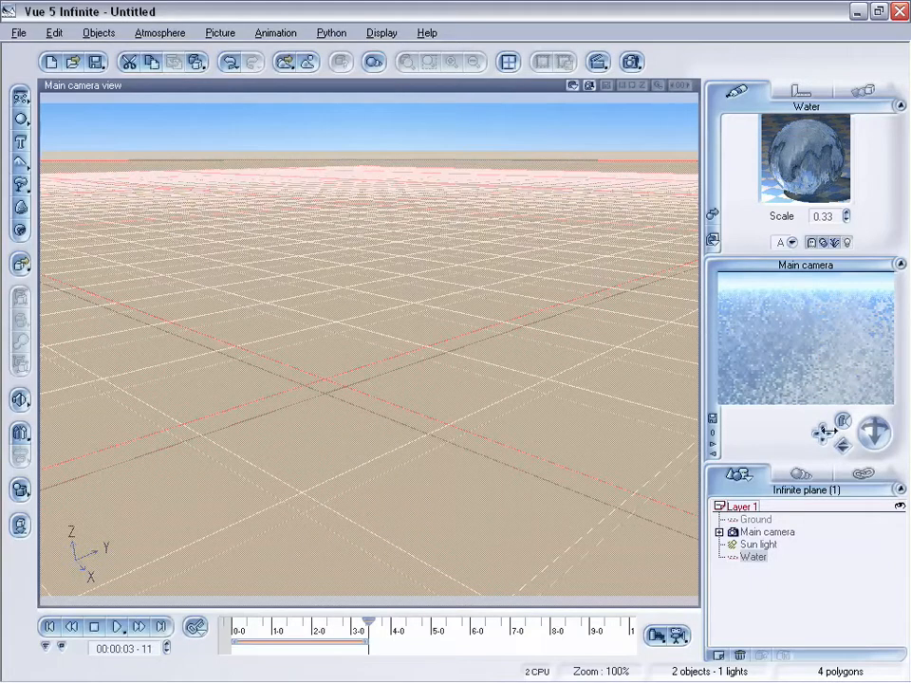
{"action": "right_click", "coordinate": [783, 339]}
{"action": "left_click", "coordinate": [802, 354]}
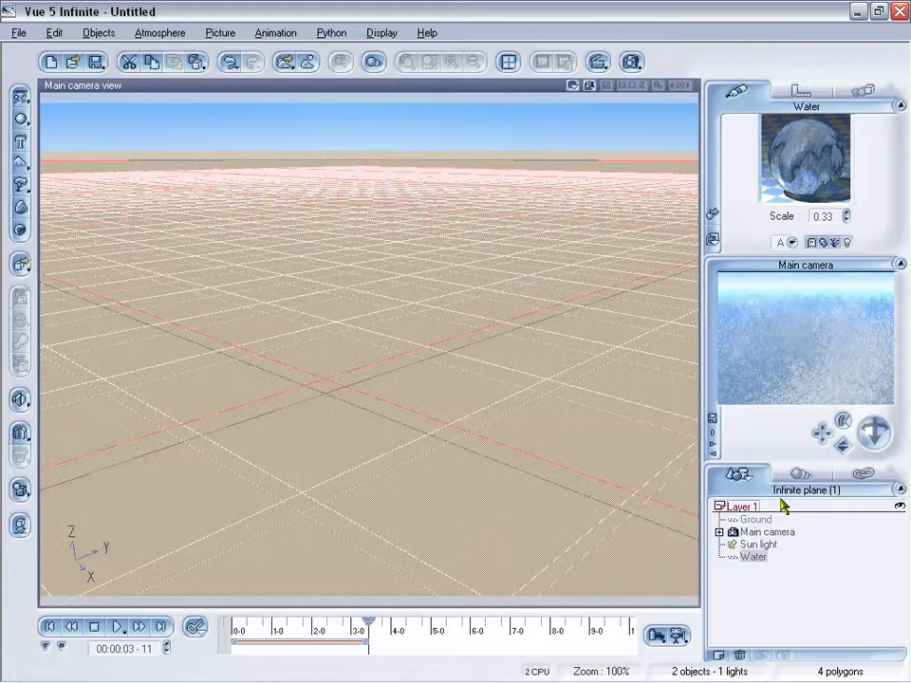
- Add a terrain to the scene and move the main camera in close over its shoreline
{"action": "left_click", "coordinate": [756, 520]}
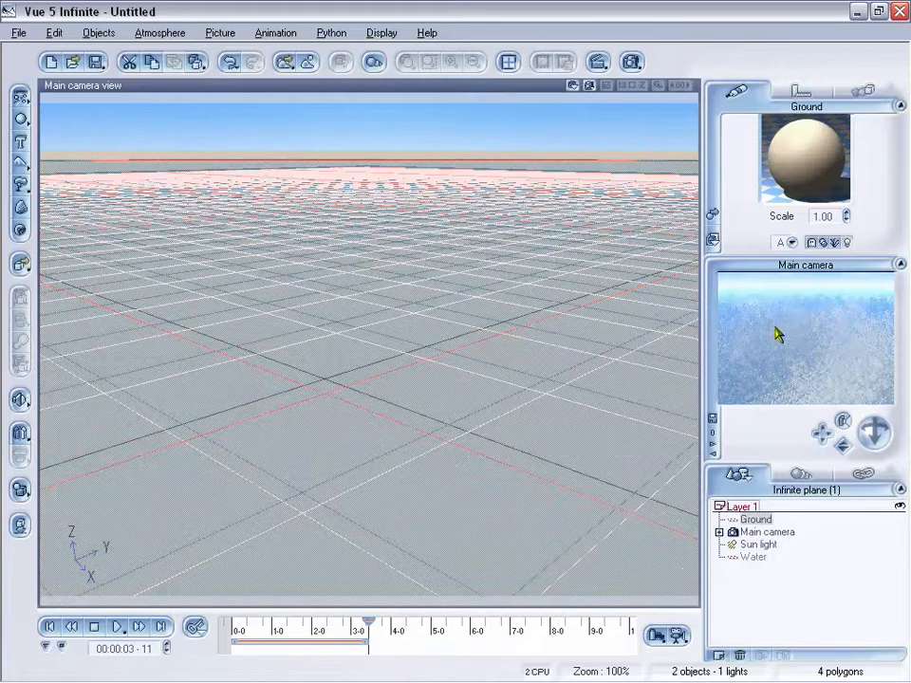
{"action": "right_click", "coordinate": [805, 401]}
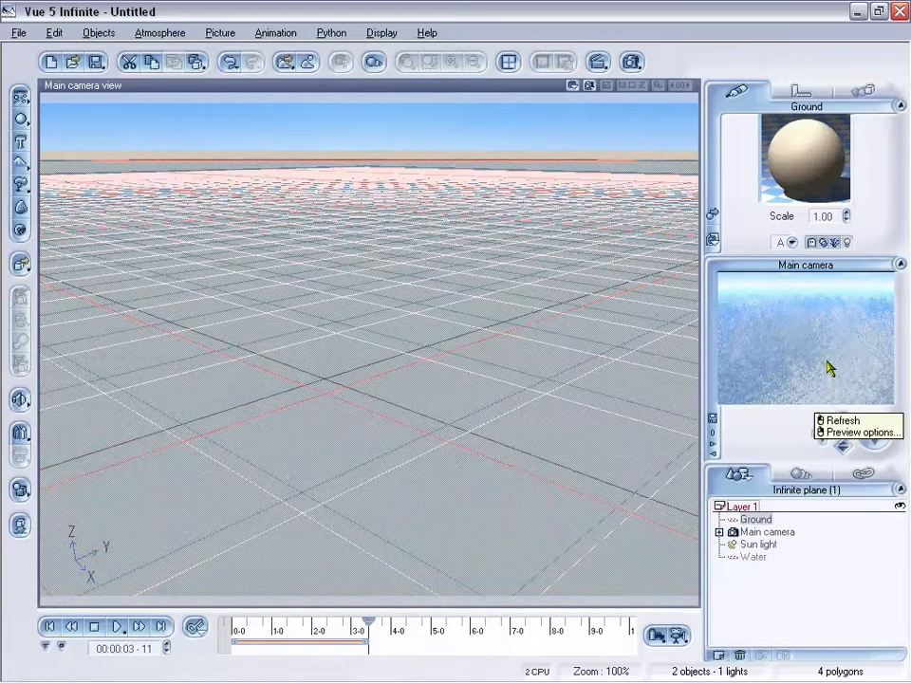
{"action": "right_click", "coordinate": [756, 379]}
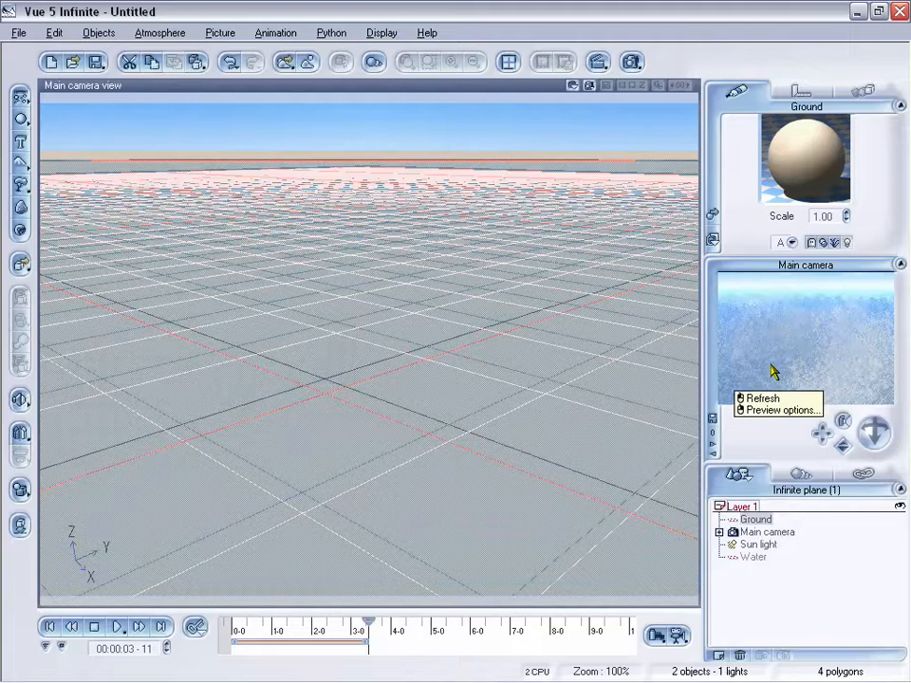
{"action": "left_click", "coordinate": [20, 166]}
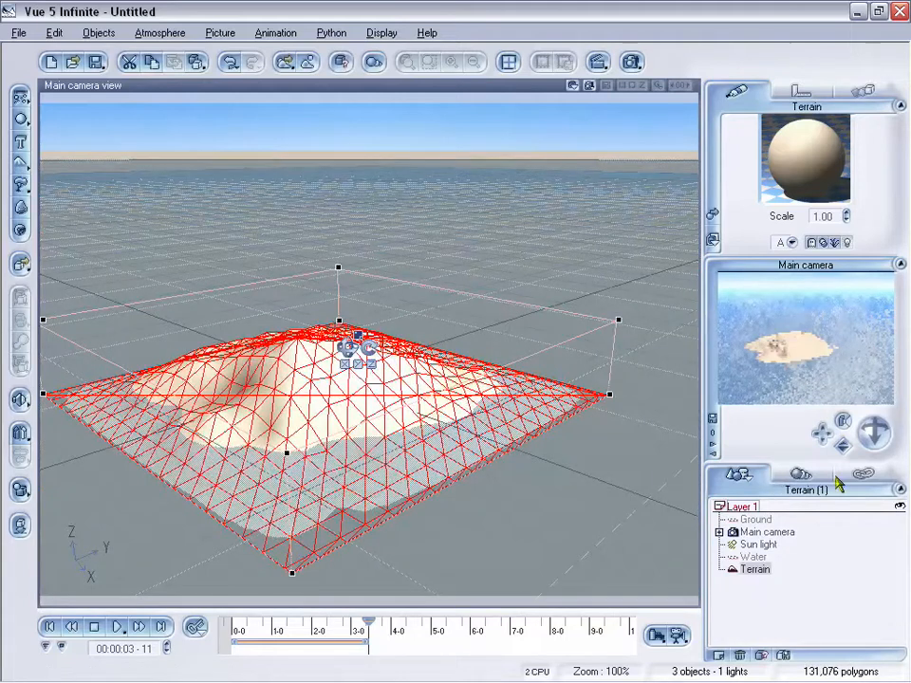
{"action": "left_click_drag", "start_coordinate": [845, 446], "coordinate": [873, 417]}
{"action": "left_click_drag", "start_coordinate": [822, 433], "coordinate": [841, 433]}
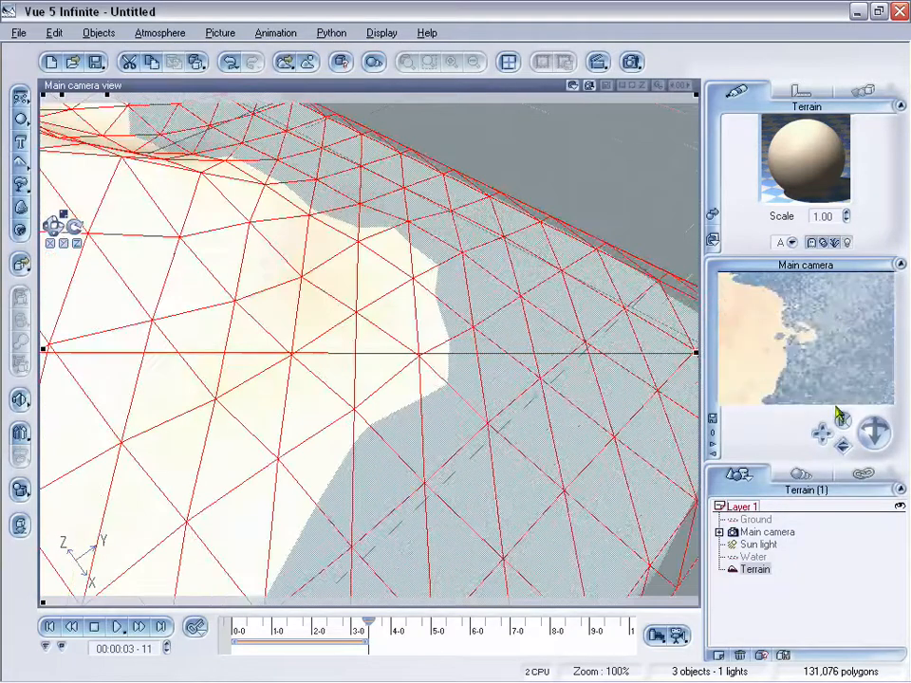
- Replace the water plane's material with Default water from the Liquids collection, declining to make the material animated
{"action": "left_click", "coordinate": [753, 557]}
{"action": "double_click", "coordinate": [746, 173]}
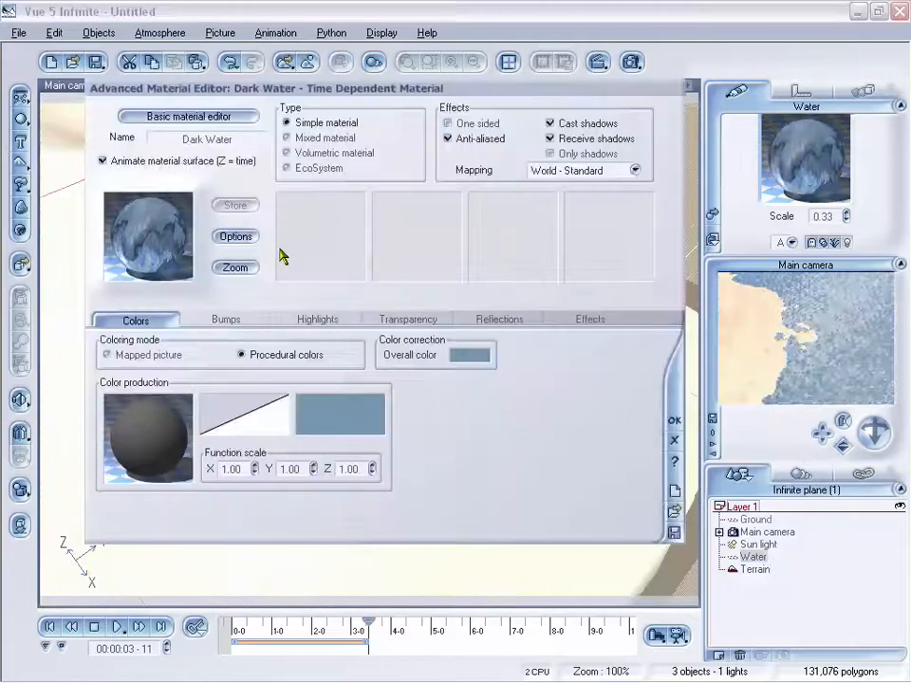
{"action": "double_click", "coordinate": [157, 249]}
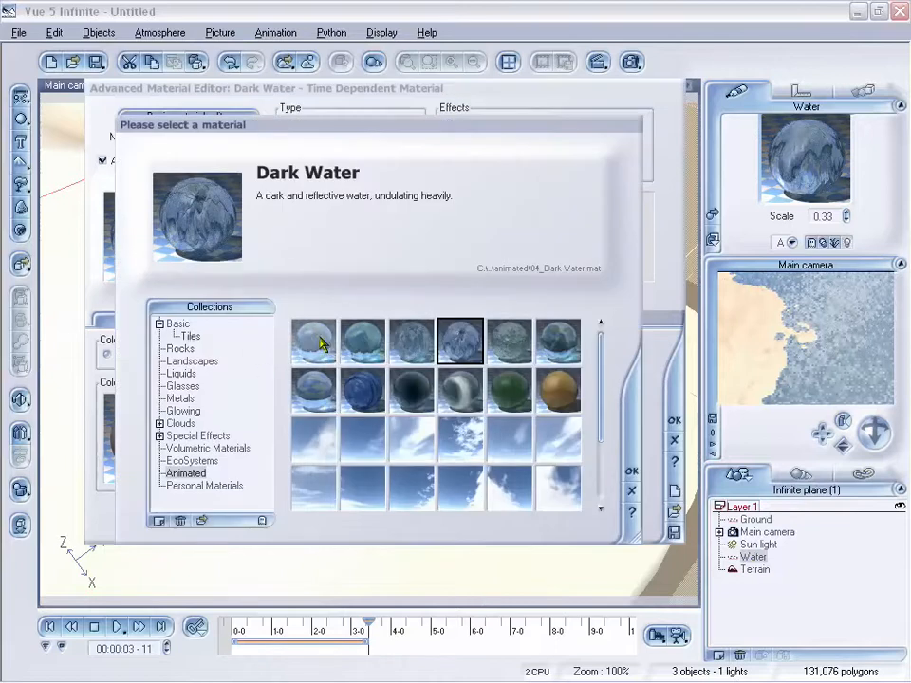
{"action": "left_click", "coordinate": [182, 374]}
{"action": "left_click", "coordinate": [301, 353]}
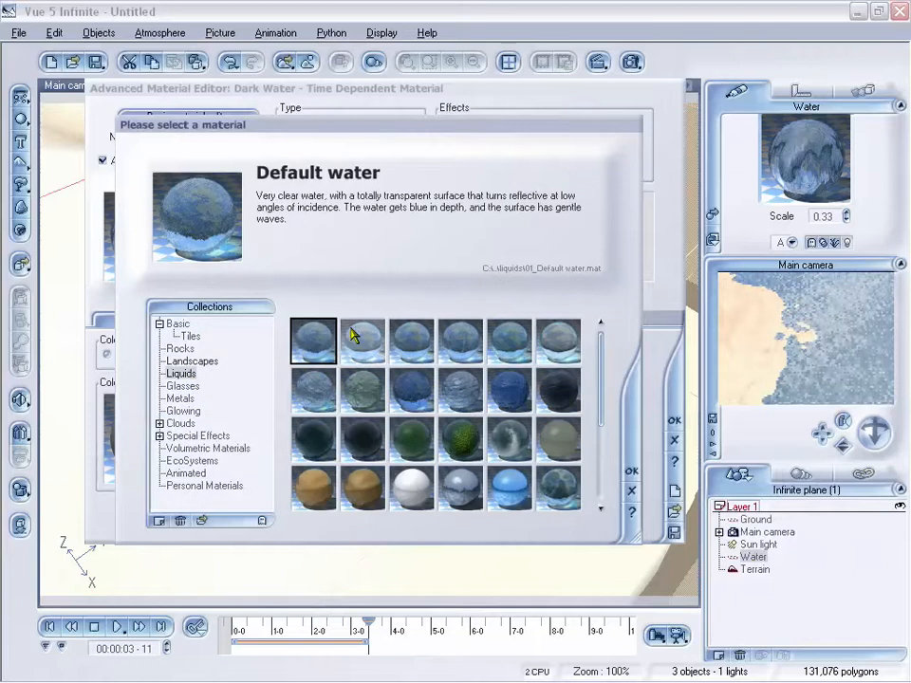
{"action": "left_click", "coordinate": [632, 473]}
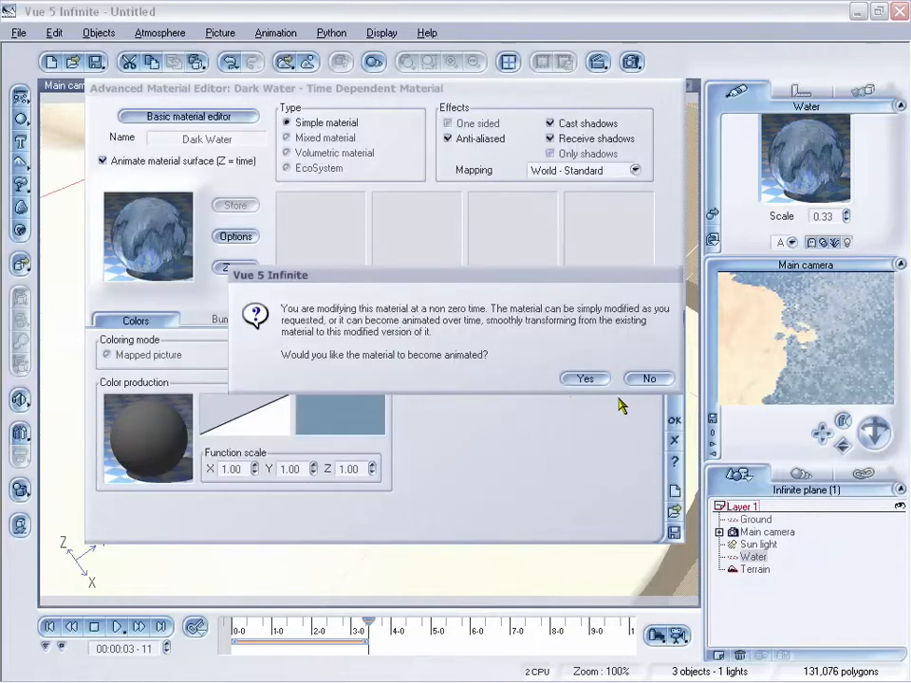
{"action": "left_click", "coordinate": [653, 379]}
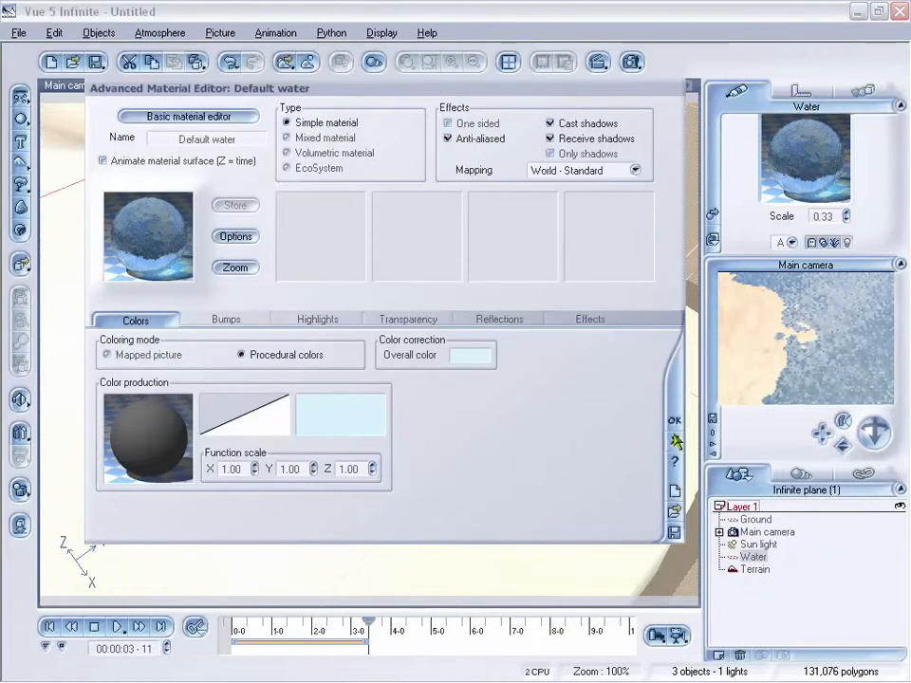
{"action": "left_click", "coordinate": [674, 420]}
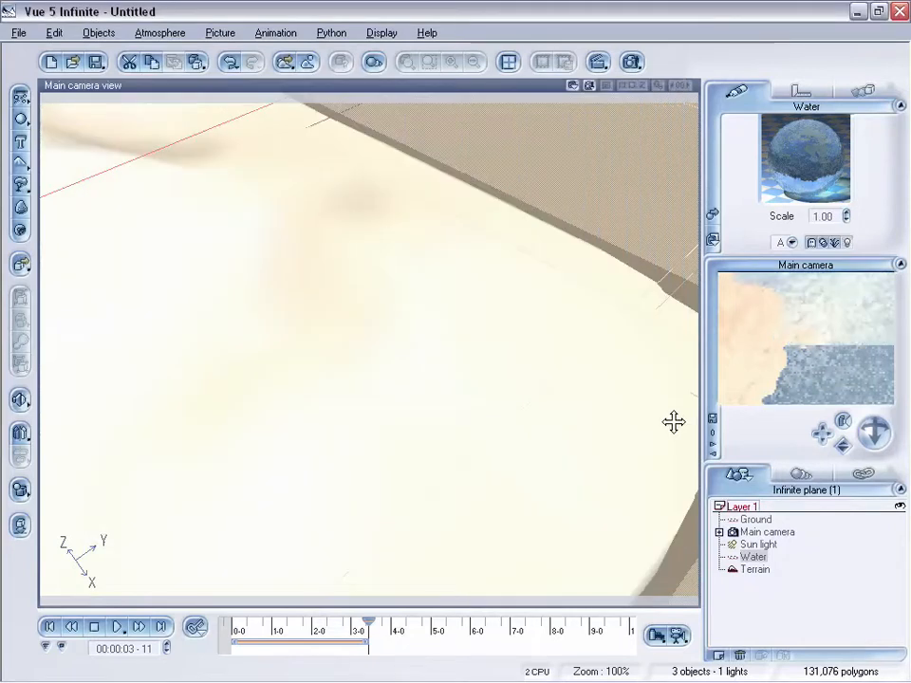
- Pull the main camera back to frame the whole terrain, checking 00:00:02 - 22 before returning to 00:00:03 - 11
{"action": "left_click_drag", "start_coordinate": [873, 433], "coordinate": [842, 459]}
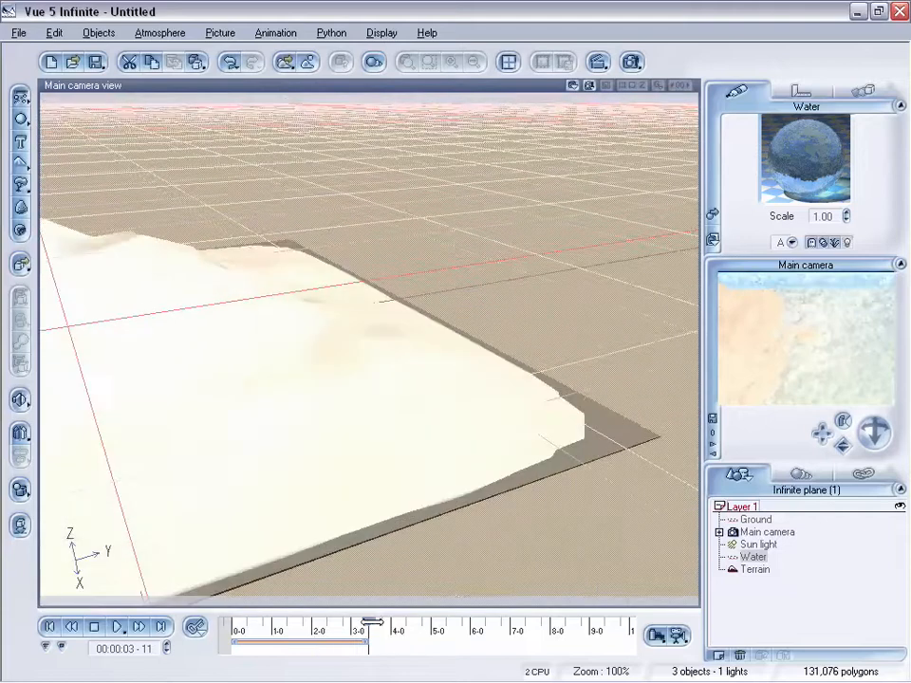
{"action": "left_click_drag", "start_coordinate": [370, 622], "coordinate": [347, 622]}
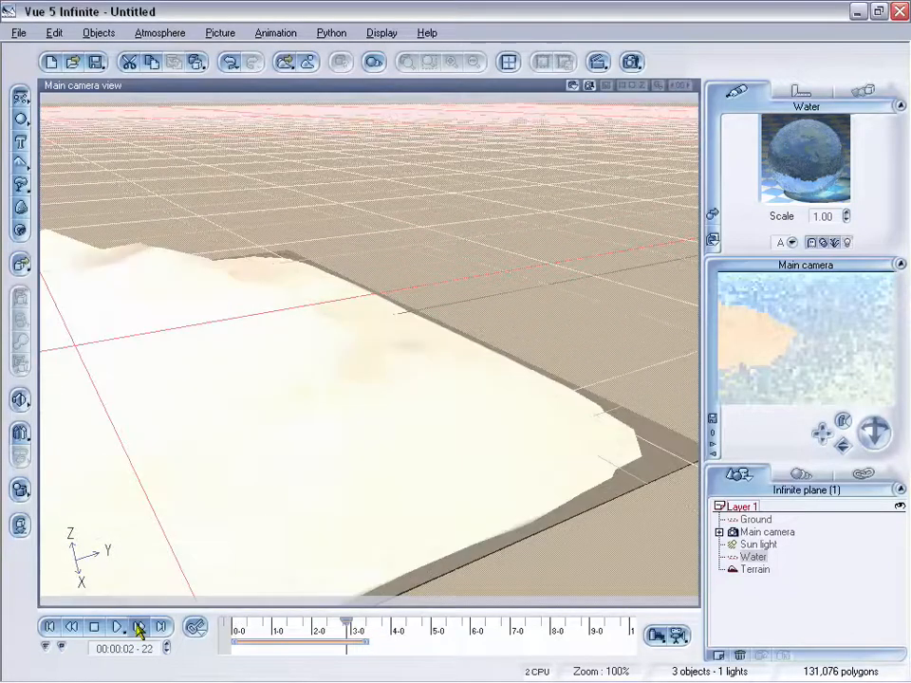
{"action": "left_click", "coordinate": [138, 629]}
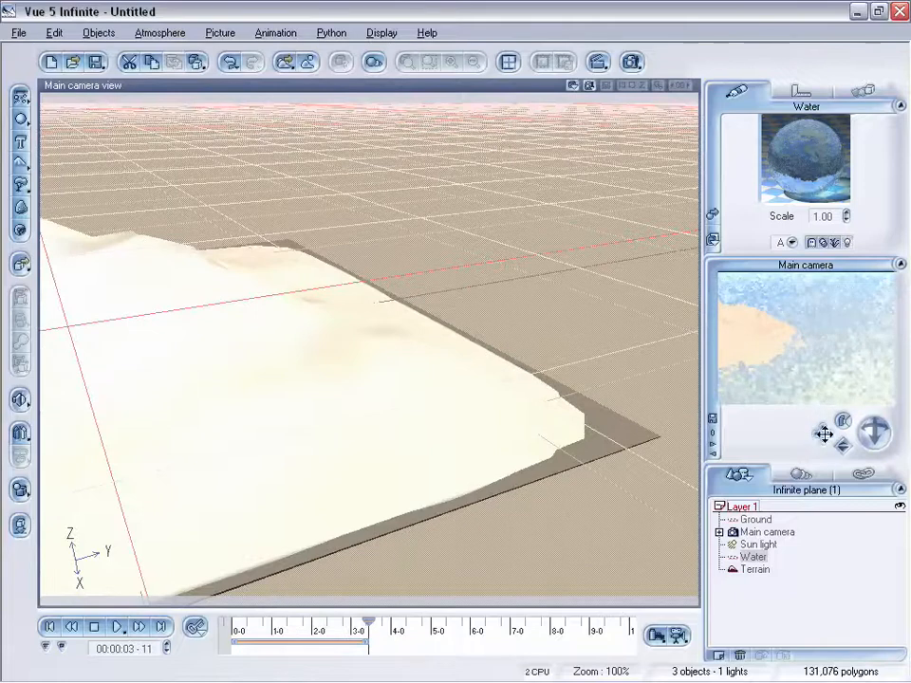
{"action": "left_click_drag", "start_coordinate": [823, 434], "coordinate": [865, 427]}
{"action": "right_click_drag", "start_coordinate": [390, 180], "coordinate": [390, 153]}
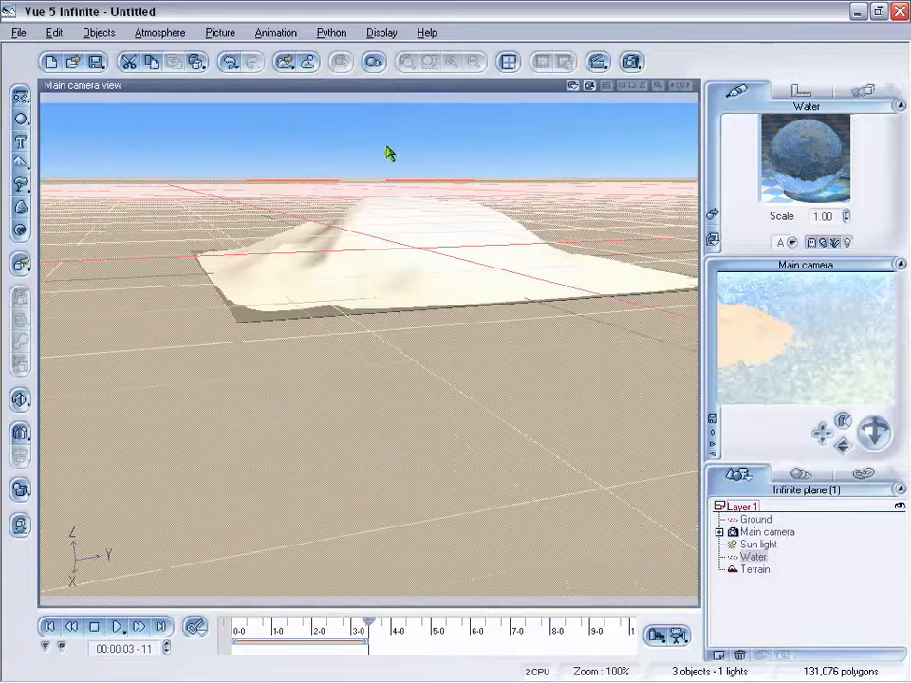
- Show all four views, raise the water plane partway up the terrain and position the main camera high above it
{"action": "double_click", "coordinate": [394, 87]}
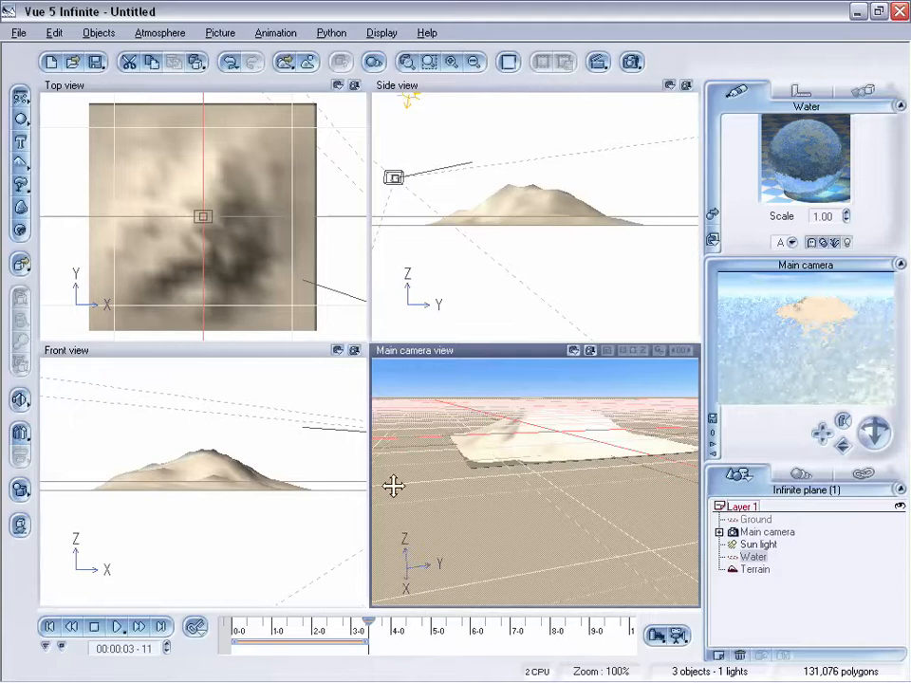
{"action": "left_click", "coordinate": [313, 485]}
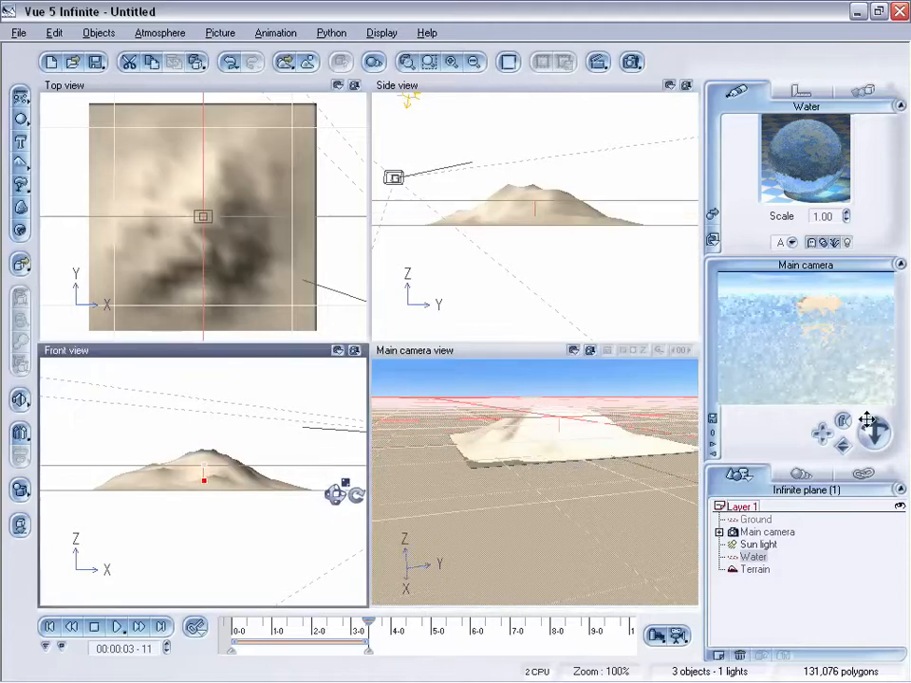
{"action": "mouse_move", "coordinate": [842, 442]}
{"action": "left_mouse_down"}
{"action": "mouse_move", "coordinate": [842, 452]}
{"action": "mouse_move", "coordinate": [842, 441]}
{"action": "left_mouse_up"}
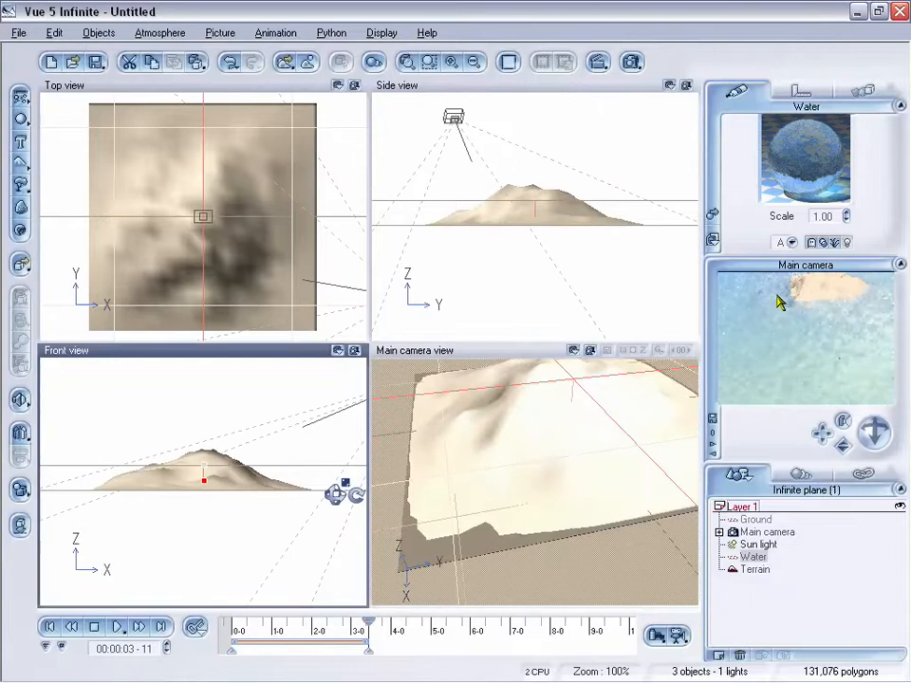
{"action": "mouse_move", "coordinate": [825, 438]}
{"action": "left_mouse_down"}
{"action": "mouse_move", "coordinate": [815, 428]}
{"action": "mouse_move", "coordinate": [840, 448]}
{"action": "left_mouse_up"}
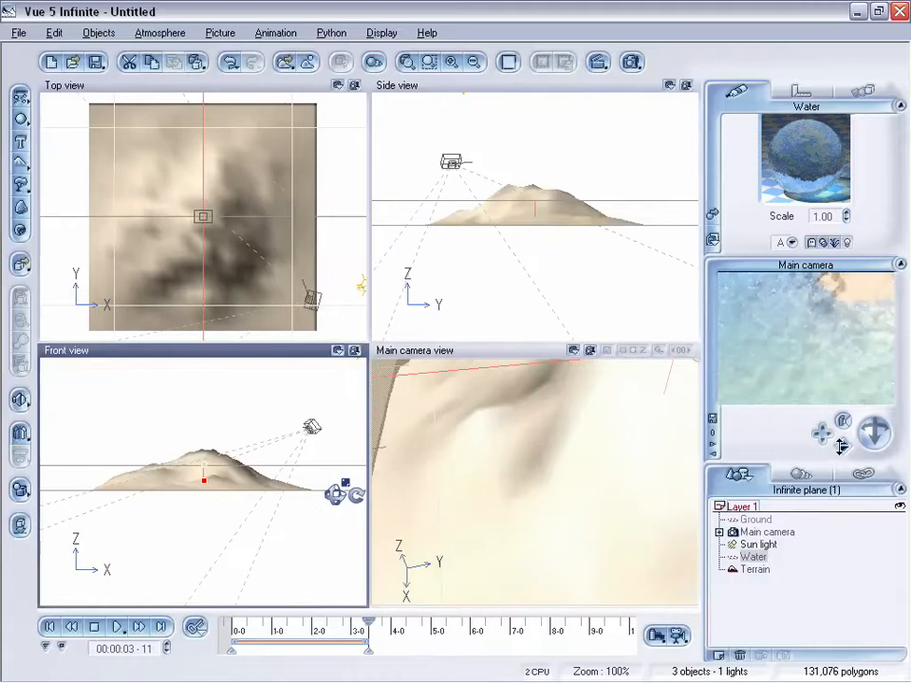
{"action": "left_click_drag", "start_coordinate": [840, 447], "coordinate": [840, 437]}
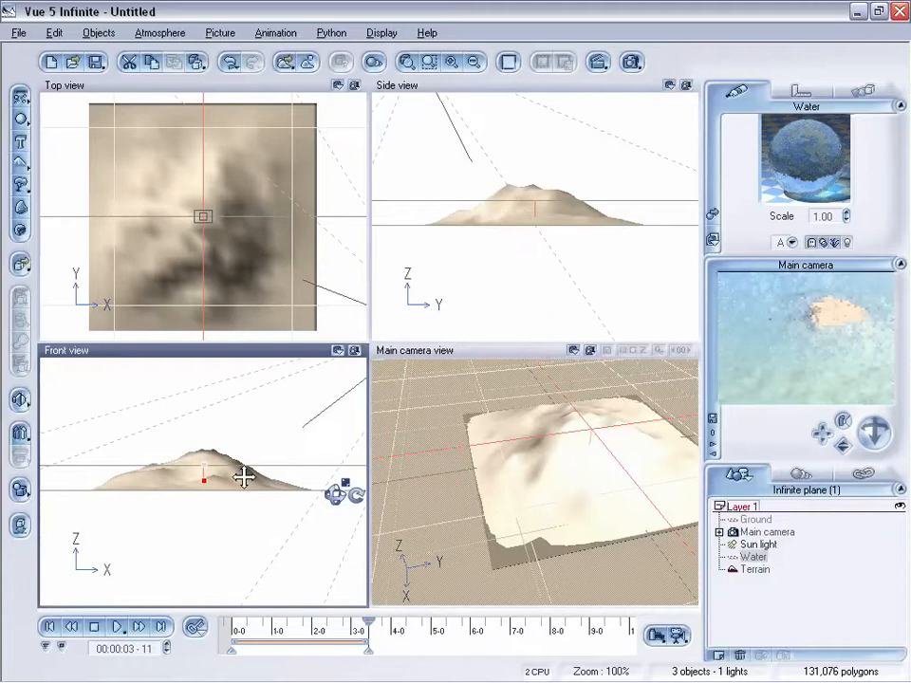
- Try the terrain at a higher position against the water surface, and lower it back to about ground level
{"action": "left_click", "coordinate": [755, 570]}
{"action": "left_click_drag", "start_coordinate": [223, 488], "coordinate": [226, 471]}
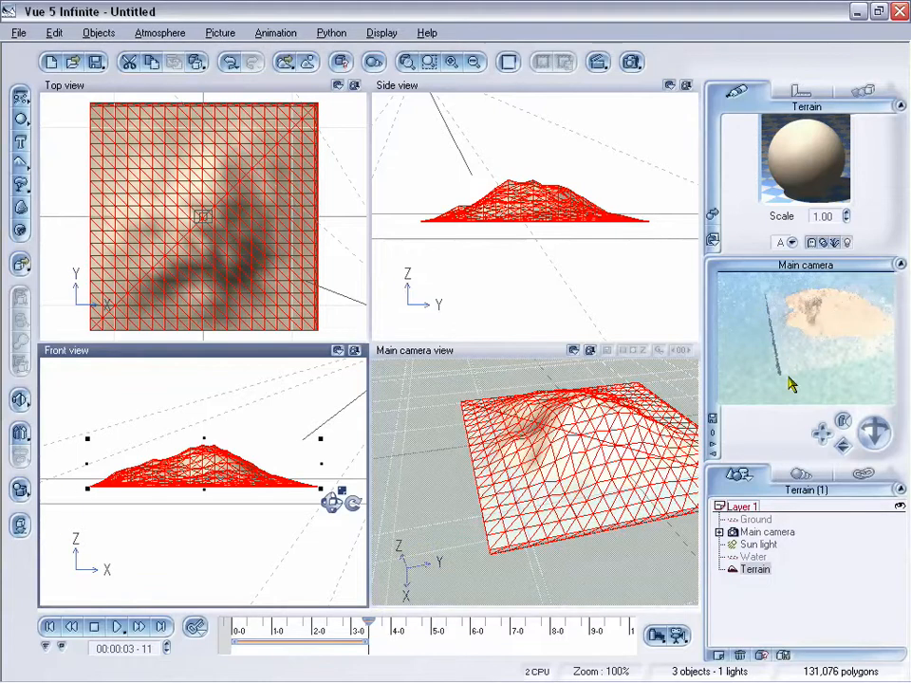
{"action": "mouse_move", "coordinate": [883, 446]}
{"action": "left_mouse_down"}
{"action": "mouse_move", "coordinate": [870, 427]}
{"action": "mouse_move", "coordinate": [863, 431]}
{"action": "left_mouse_up"}
{"action": "left_click_drag", "start_coordinate": [238, 480], "coordinate": [236, 497]}
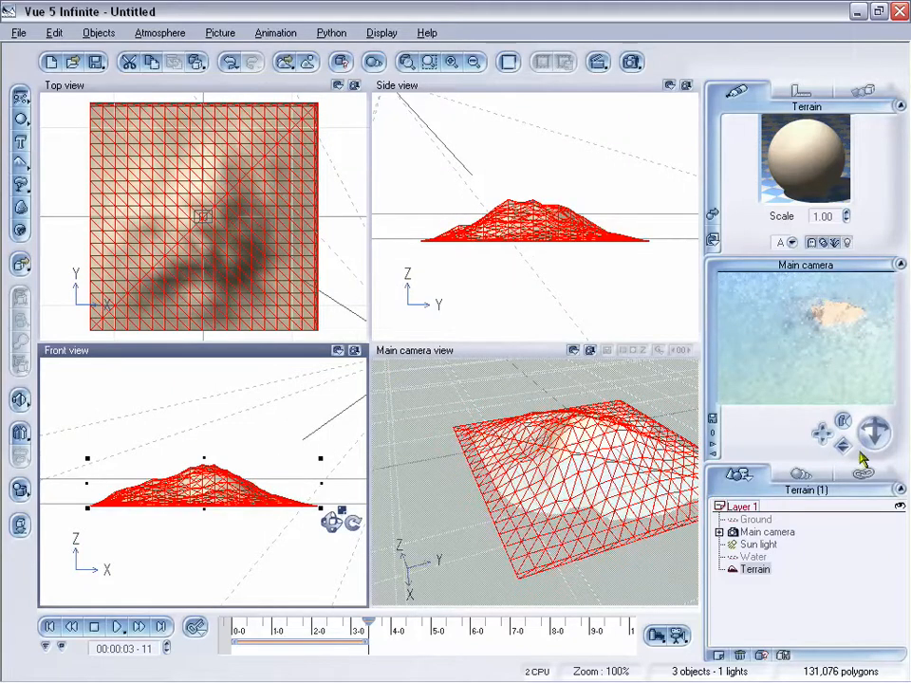
- Move the main camera around the terrain and down below the water surface, and refresh its preview
{"action": "left_click_drag", "start_coordinate": [840, 446], "coordinate": [841, 427]}
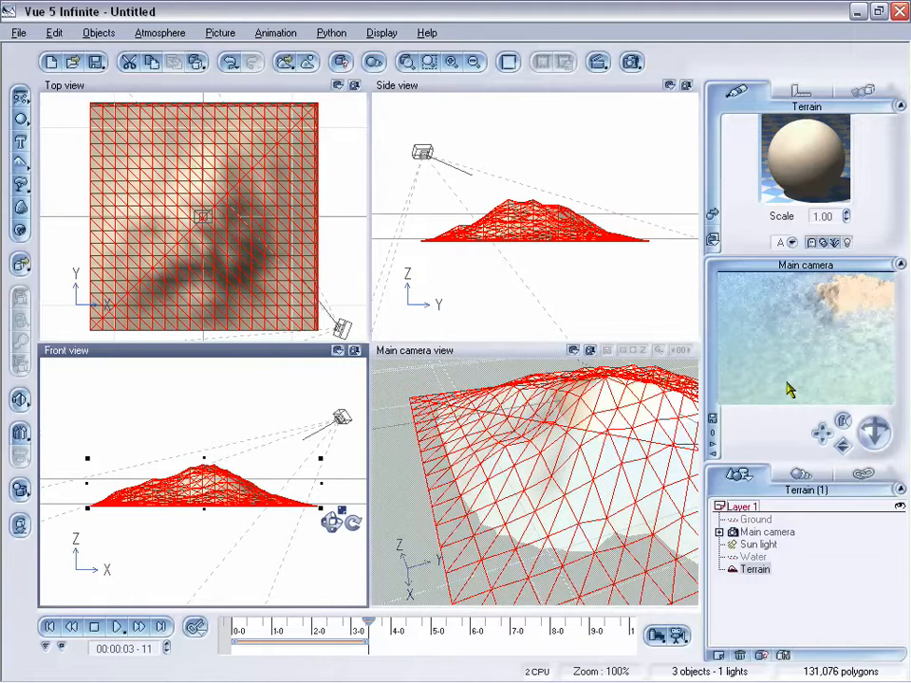
{"action": "left_click_drag", "start_coordinate": [843, 440], "coordinate": [858, 462]}
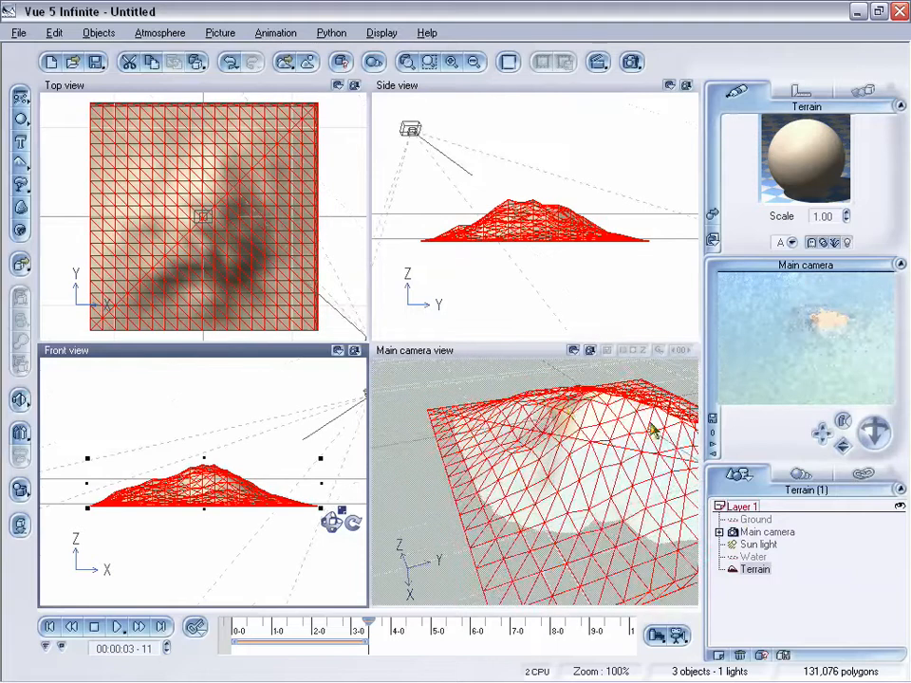
{"action": "mouse_move", "coordinate": [872, 434]}
{"action": "left_mouse_down"}
{"action": "mouse_move", "coordinate": [873, 415]}
{"action": "mouse_move", "coordinate": [870, 436]}
{"action": "left_mouse_up"}
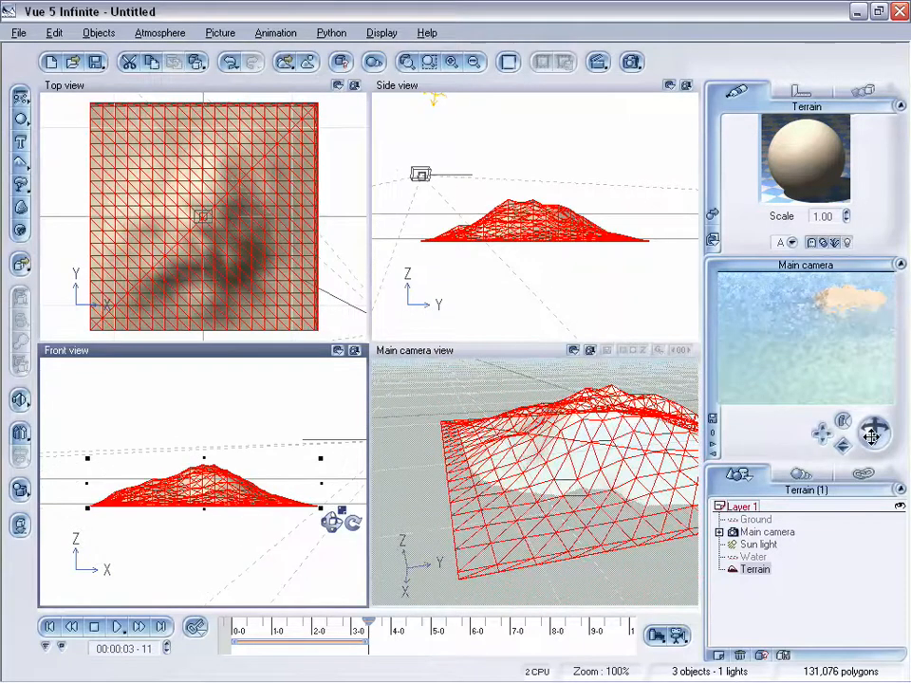
{"action": "left_click_drag", "start_coordinate": [825, 433], "coordinate": [821, 455]}
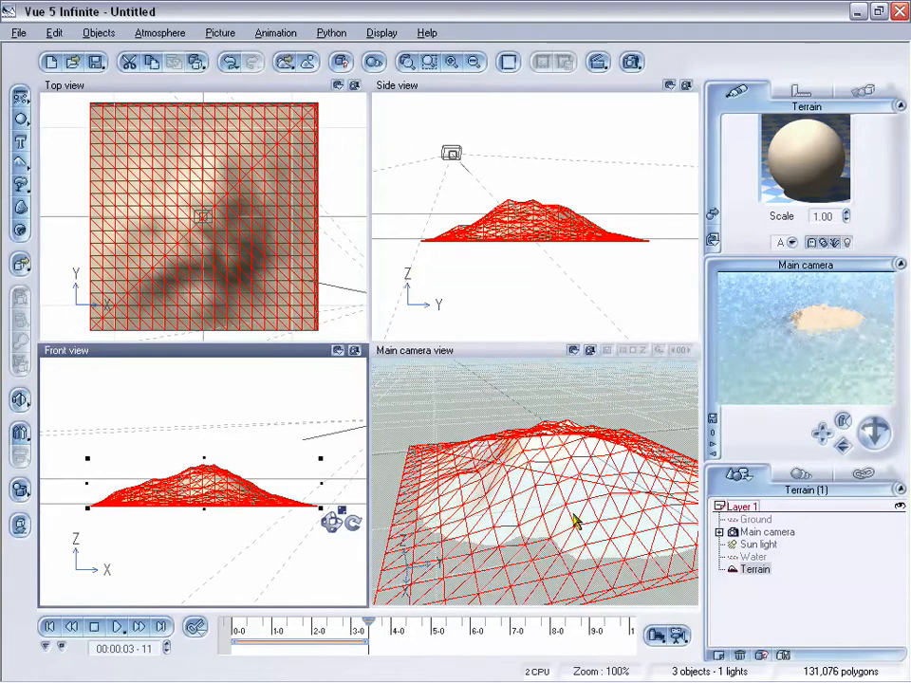
{"action": "left_click_drag", "start_coordinate": [865, 434], "coordinate": [865, 383]}
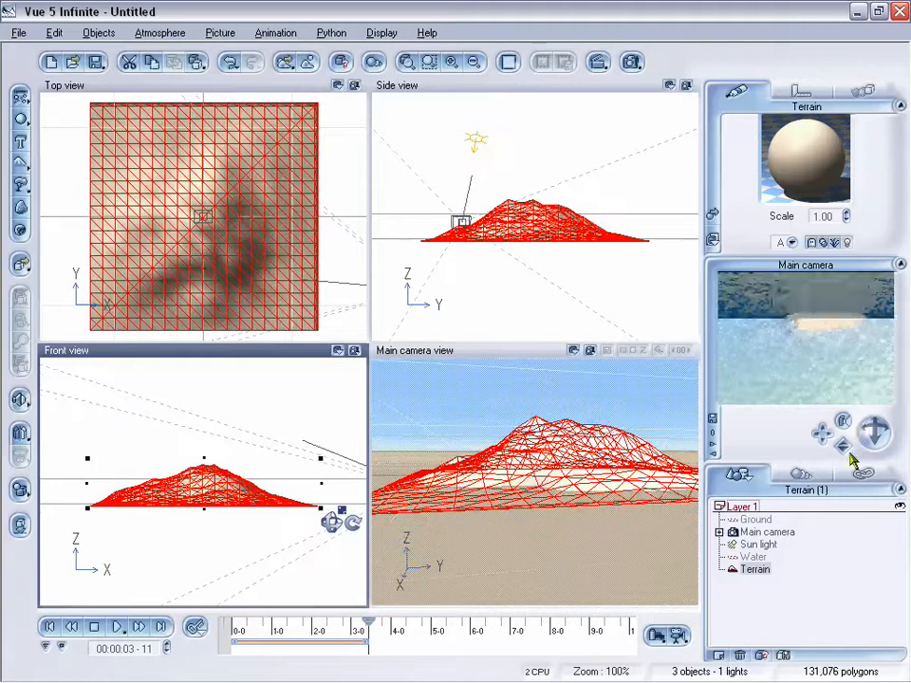
{"action": "right_click", "coordinate": [817, 418]}
{"action": "right_click", "coordinate": [722, 294]}
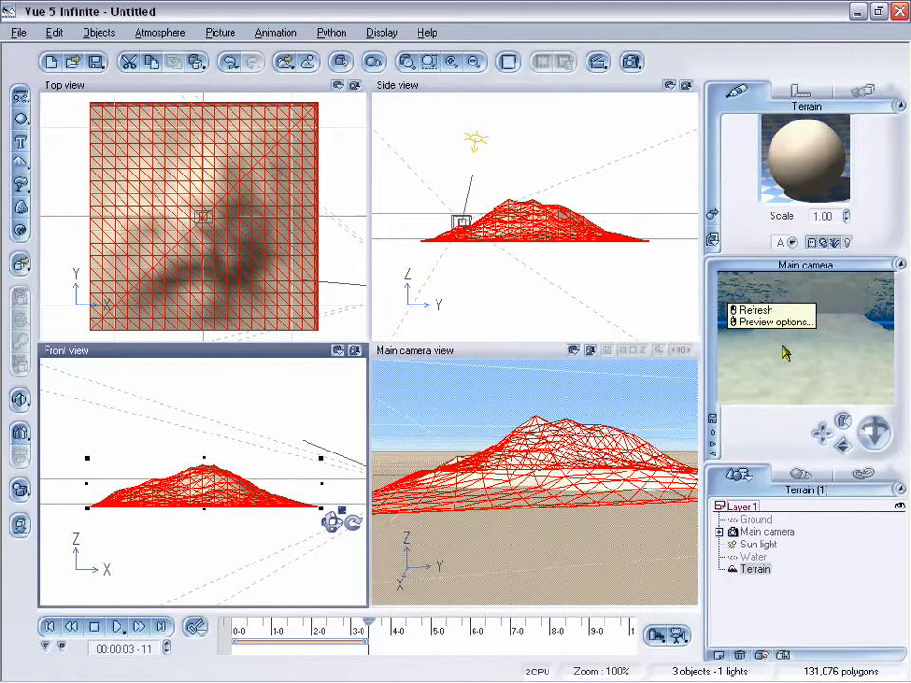
- Raise the water plane far above the terrain's peak and pull the main camera back to frame the submerged terrain
{"action": "left_click_drag", "start_coordinate": [869, 443], "coordinate": [870, 432]}
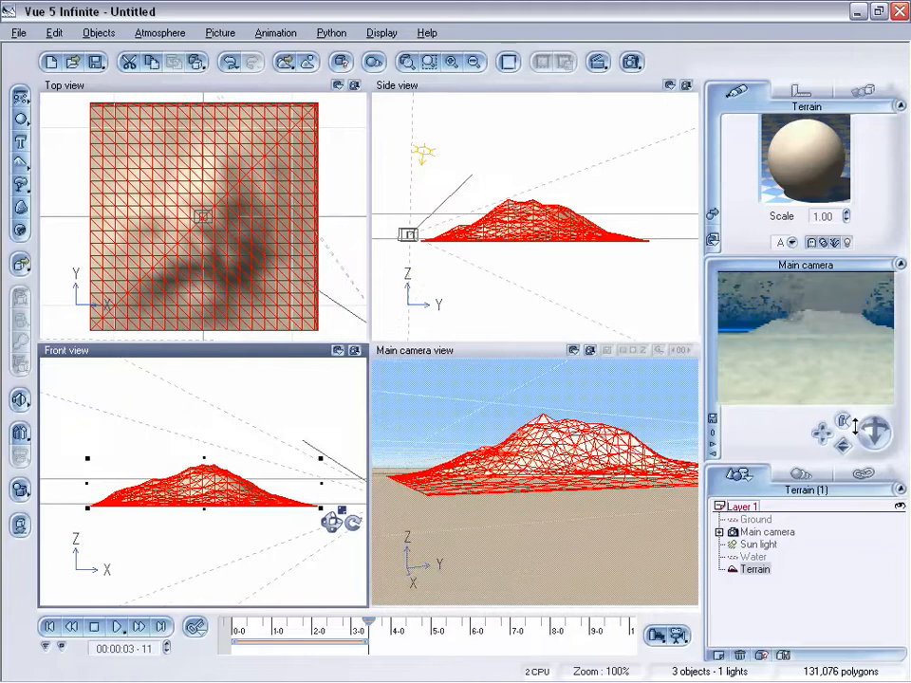
{"action": "left_click", "coordinate": [620, 395]}
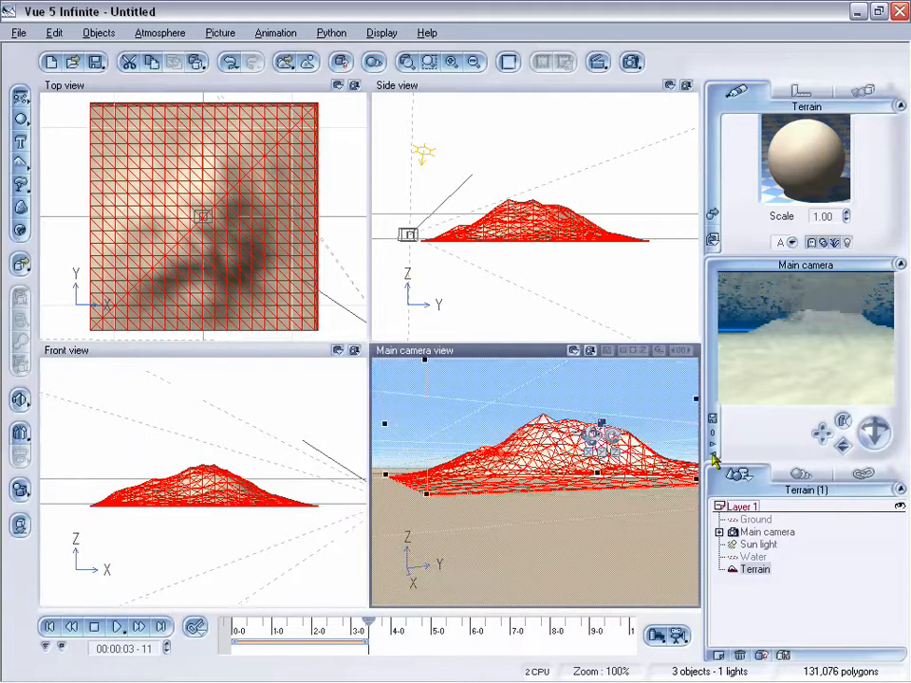
{"action": "left_click", "coordinate": [751, 557]}
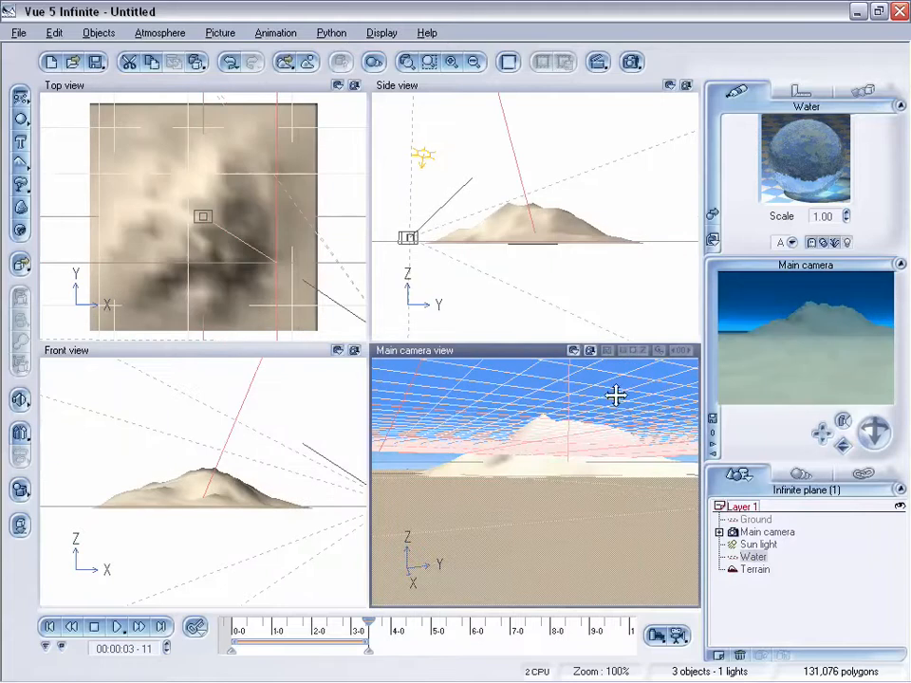
{"action": "left_click_drag", "start_coordinate": [874, 431], "coordinate": [873, 432]}
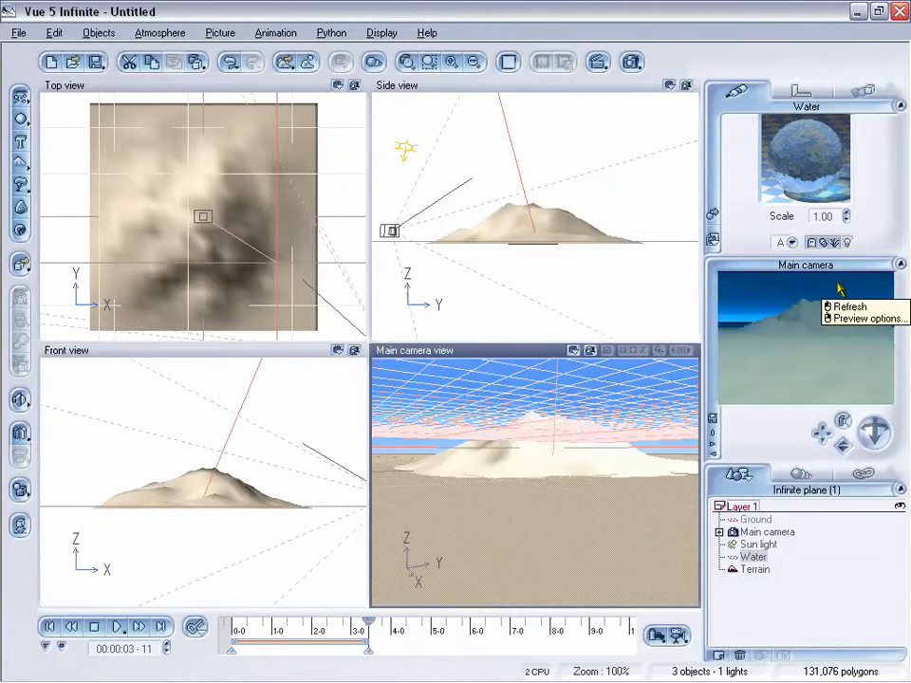
- Apply the Underwater material from Liquids to the water plane, accepting material animation, and move the main camera close to the submerged slope
{"action": "double_click", "coordinate": [800, 158]}
{"action": "left_click", "coordinate": [139, 233]}
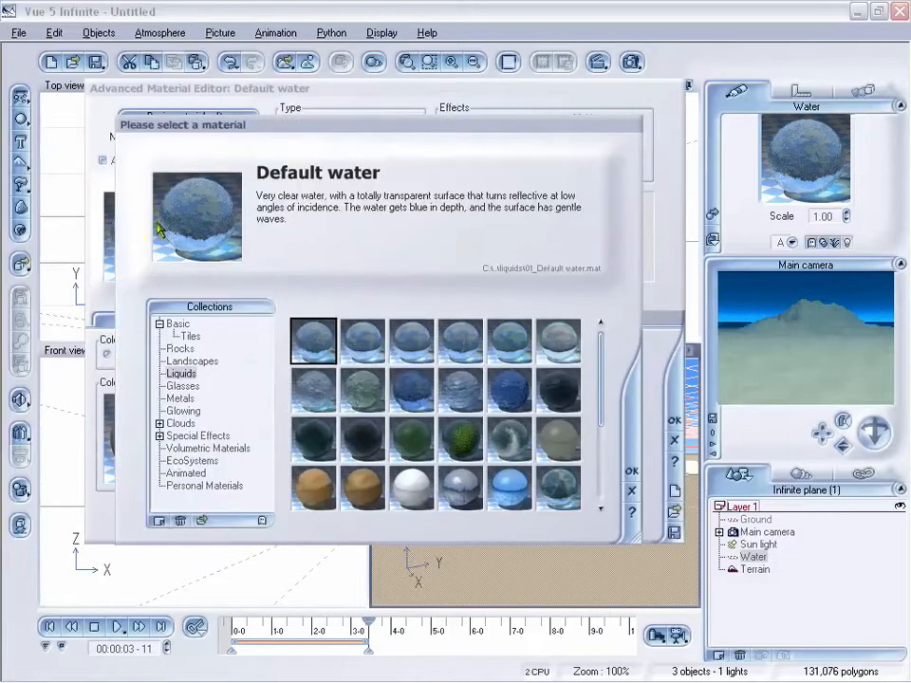
{"action": "left_click_drag", "start_coordinate": [302, 133], "coordinate": [275, 156]}
{"action": "left_click_drag", "start_coordinate": [392, 149], "coordinate": [440, 139]}
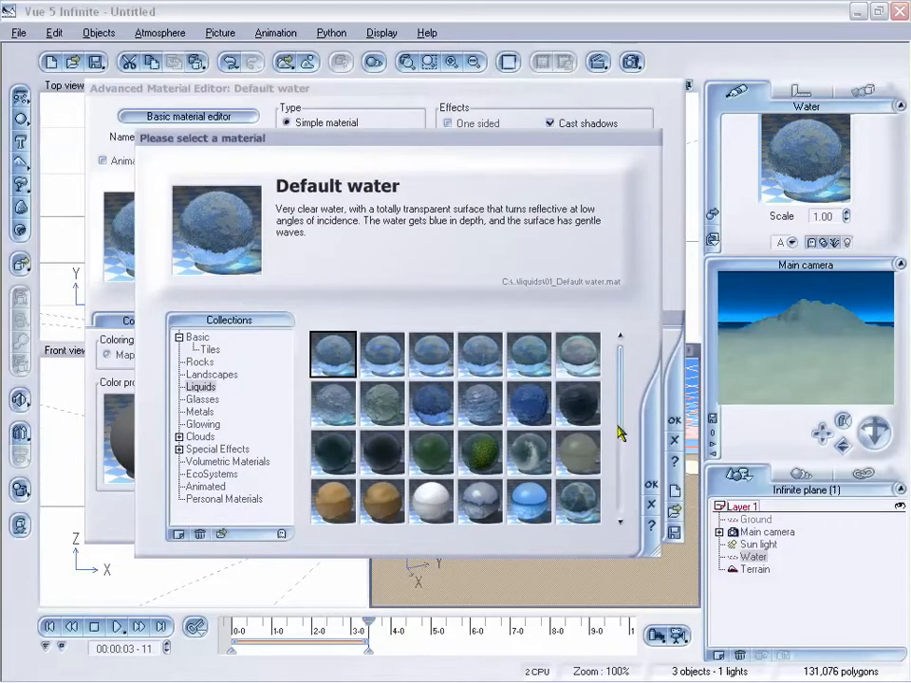
{"action": "left_click", "coordinate": [541, 373]}
{"action": "left_click", "coordinate": [421, 361]}
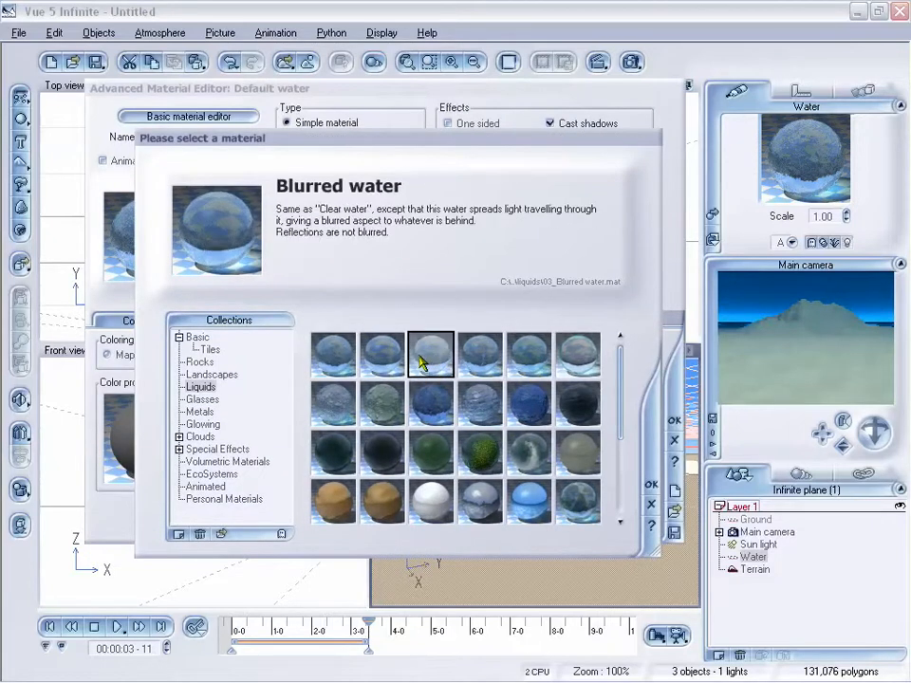
{"action": "left_click", "coordinate": [577, 354]}
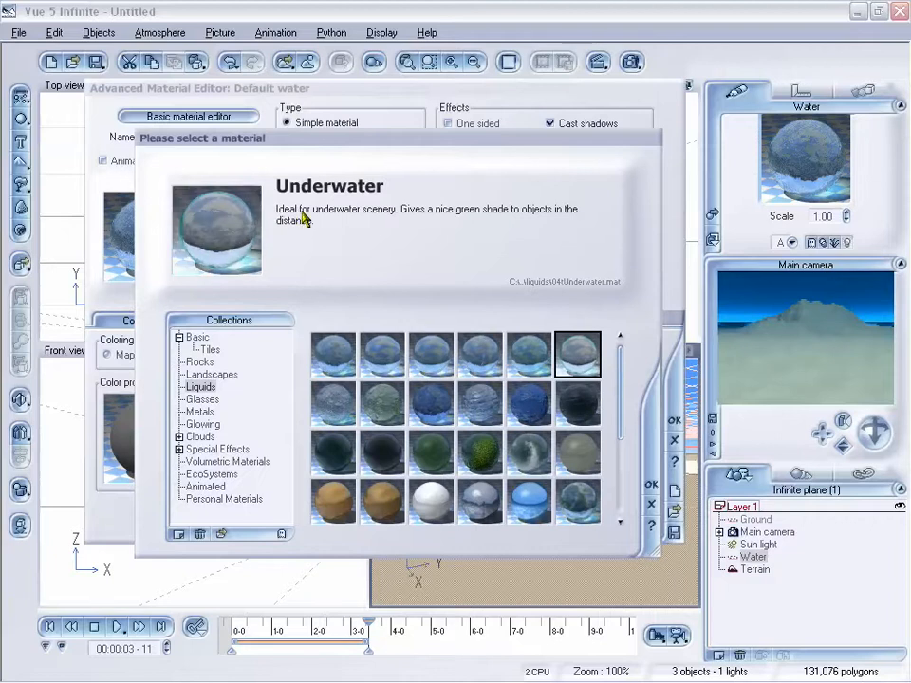
{"action": "left_click", "coordinate": [650, 483]}
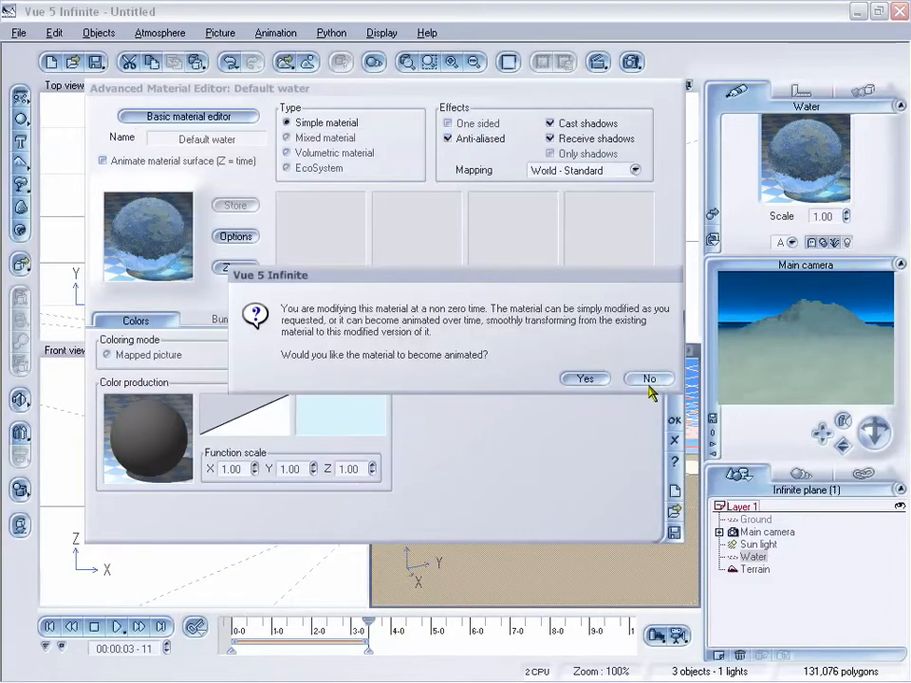
{"action": "left_click", "coordinate": [586, 377]}
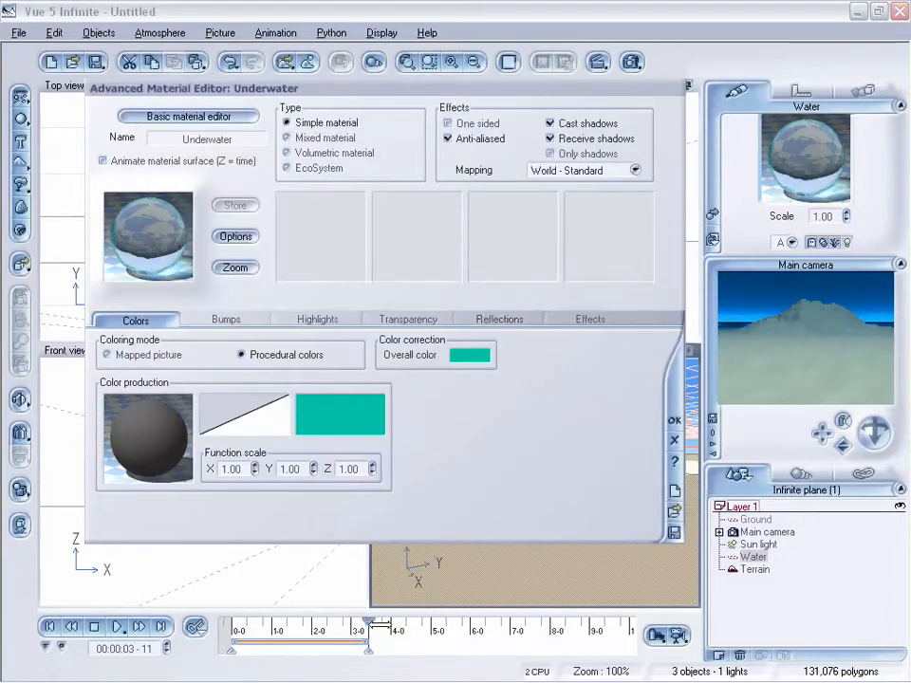
{"action": "left_click", "coordinate": [675, 421]}
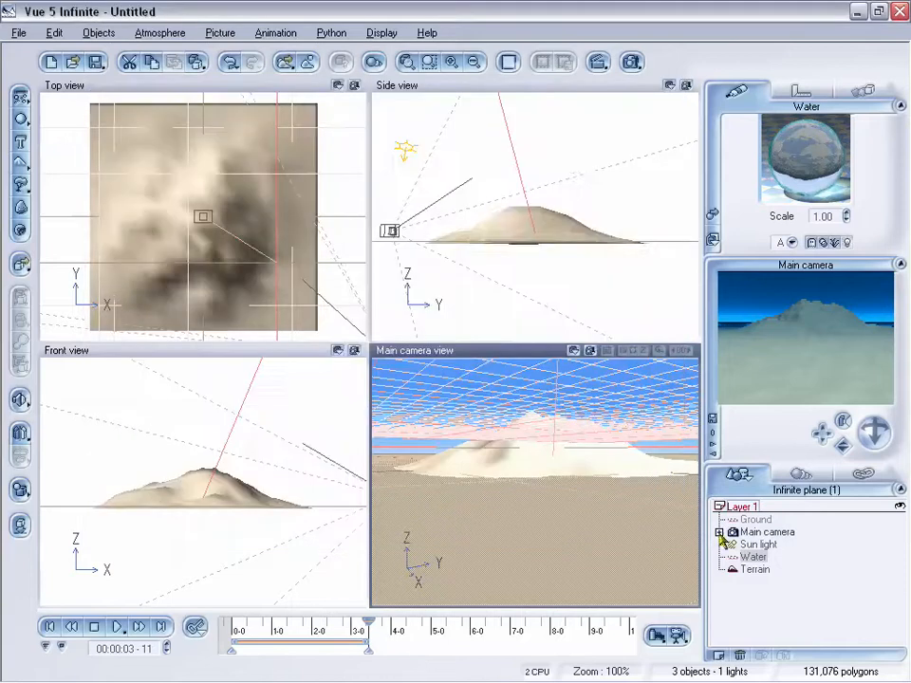
{"action": "left_click_drag", "start_coordinate": [862, 437], "coordinate": [842, 427]}
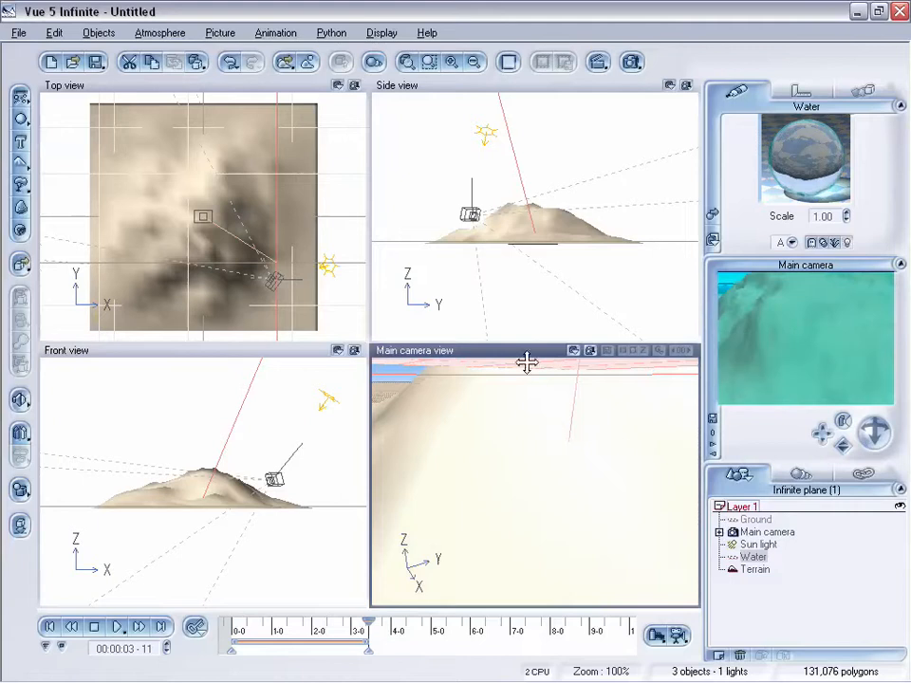
- Pull the main camera far back from the submerged terrain and swing it around to view the terrain from above at several angles
{"action": "left_click_drag", "start_coordinate": [843, 445], "coordinate": [842, 467]}
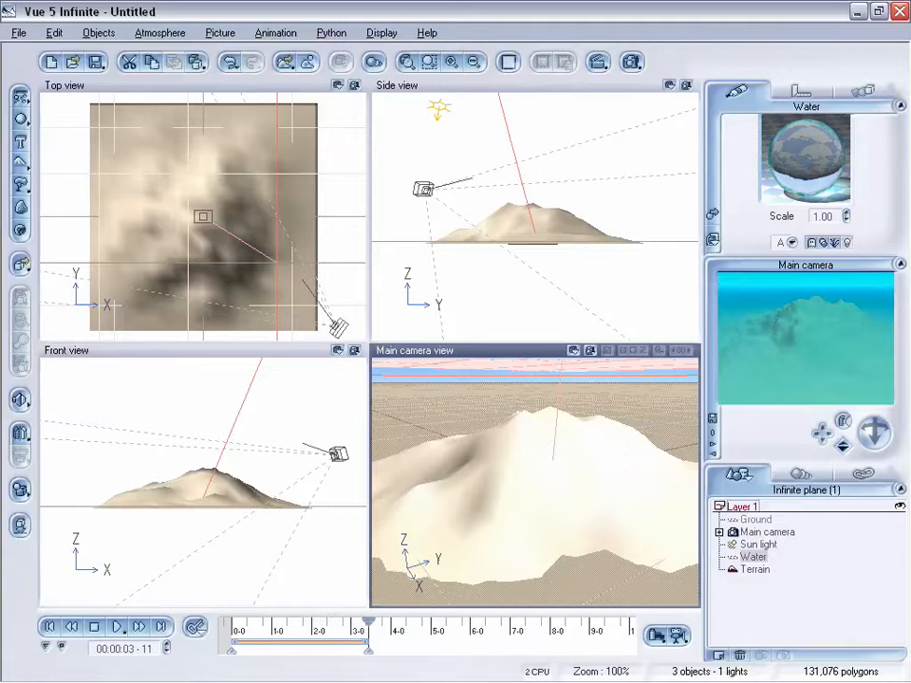
{"action": "left_click_drag", "start_coordinate": [843, 445], "coordinate": [831, 473]}
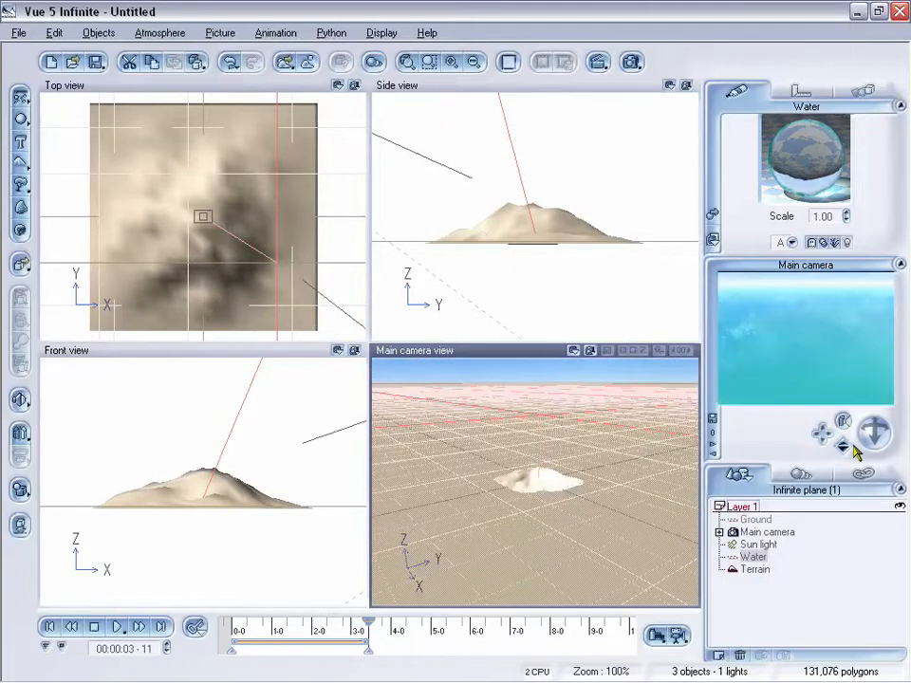
{"action": "left_click_drag", "start_coordinate": [845, 452], "coordinate": [823, 433]}
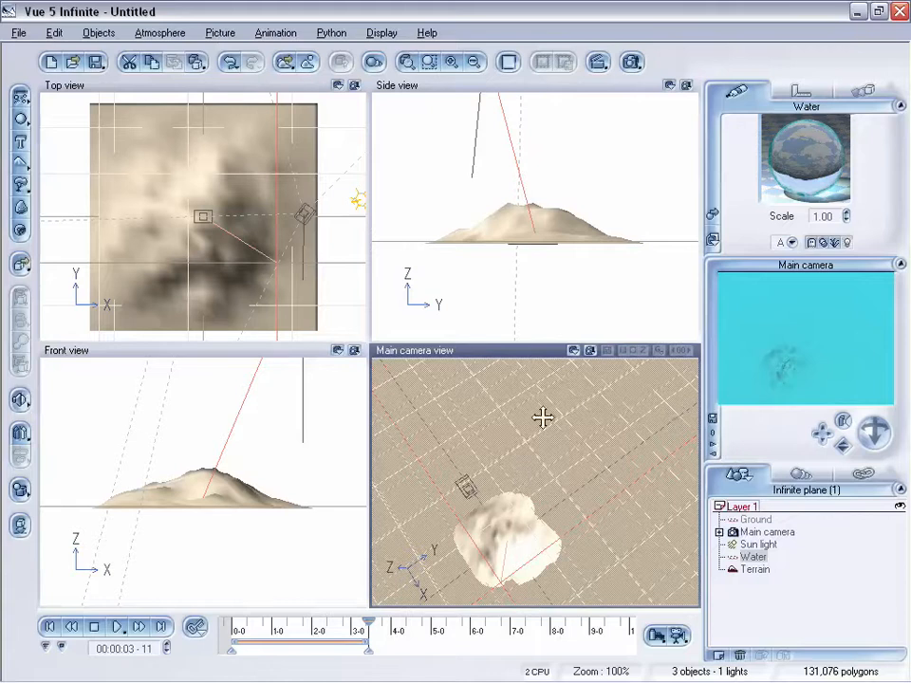
{"action": "left_click_drag", "start_coordinate": [877, 427], "coordinate": [861, 453]}
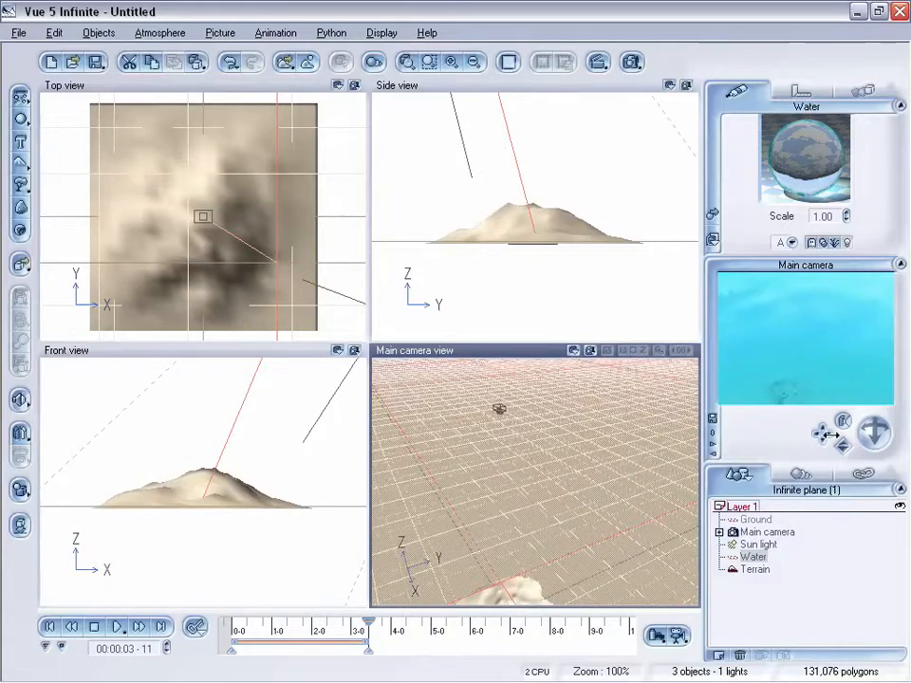
{"action": "left_click_drag", "start_coordinate": [844, 446], "coordinate": [843, 453]}
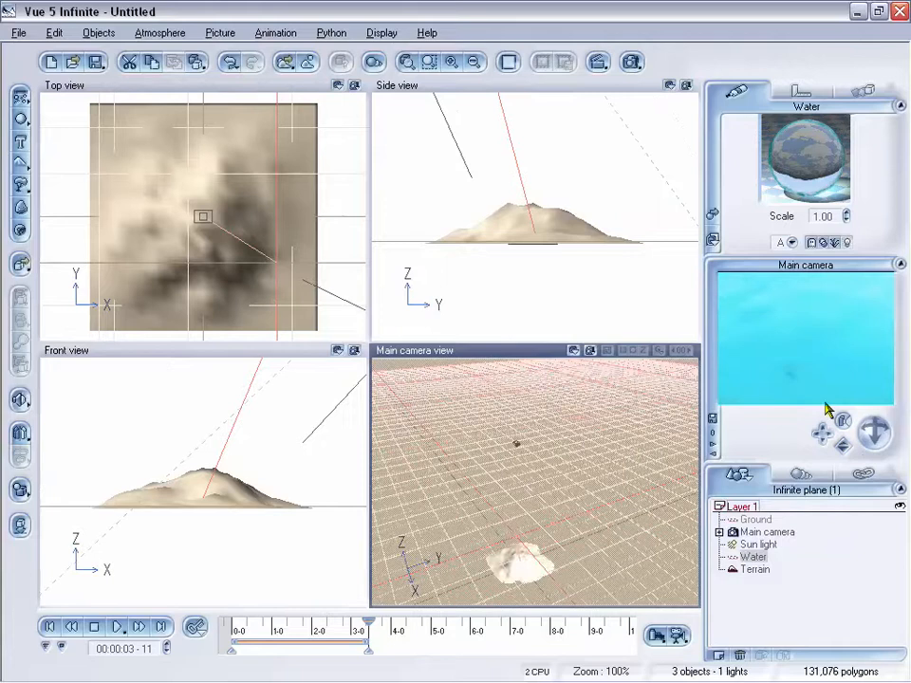
{"action": "left_click_drag", "start_coordinate": [824, 432], "coordinate": [842, 445]}
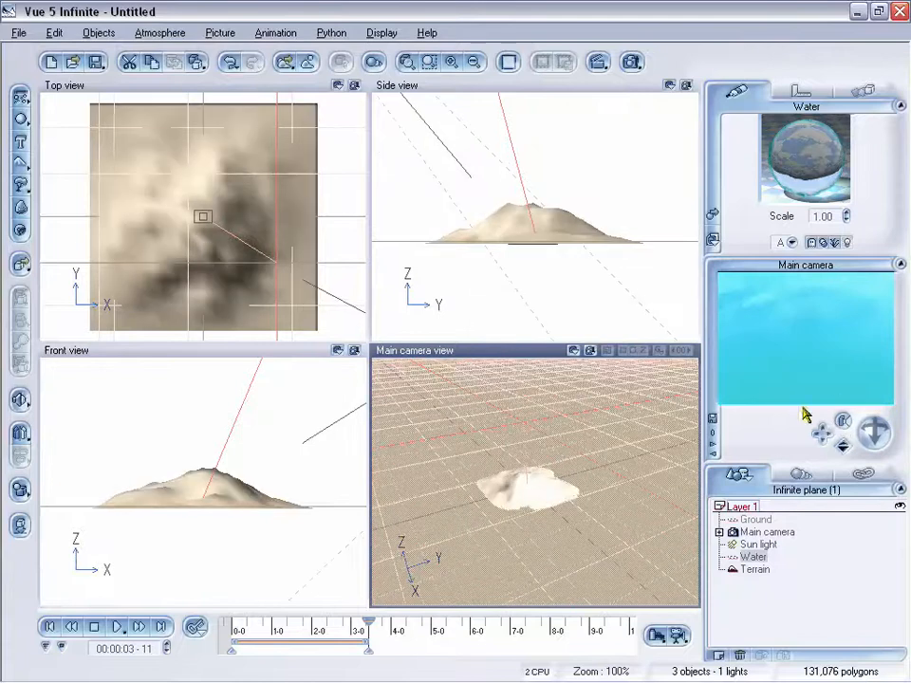
{"action": "left_click_drag", "start_coordinate": [873, 432], "coordinate": [871, 435]}
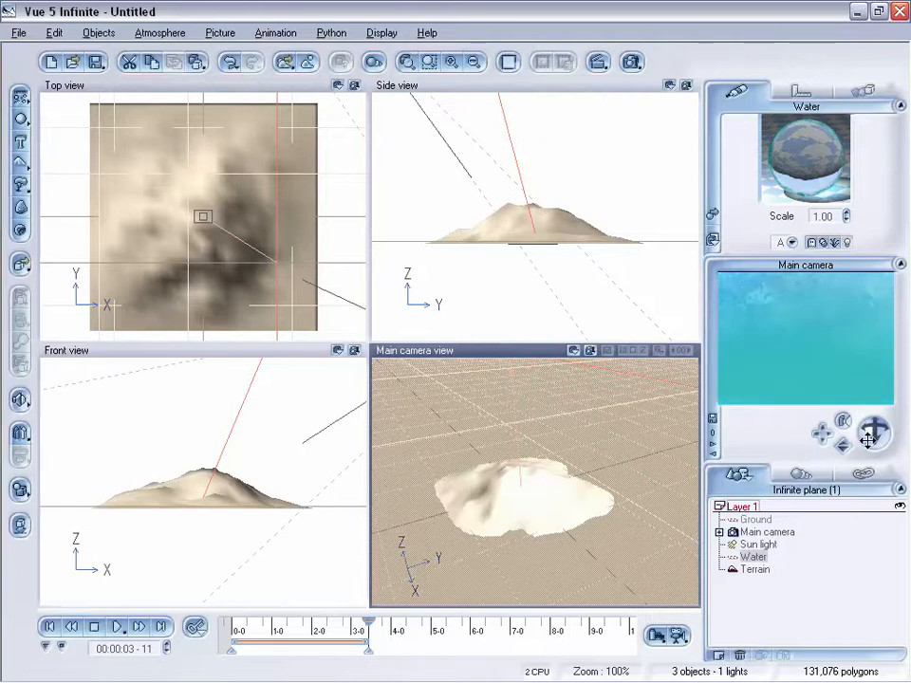
- Aim the main camera up at the underside of the water surface, and bring it down to ground level and back level facing the terrain
{"action": "mouse_move", "coordinate": [868, 438]}
{"action": "left_mouse_down"}
{"action": "mouse_move", "coordinate": [862, 449]}
{"action": "mouse_move", "coordinate": [822, 430]}
{"action": "mouse_move", "coordinate": [821, 418]}
{"action": "mouse_move", "coordinate": [879, 435]}
{"action": "mouse_move", "coordinate": [877, 456]}
{"action": "left_mouse_up"}
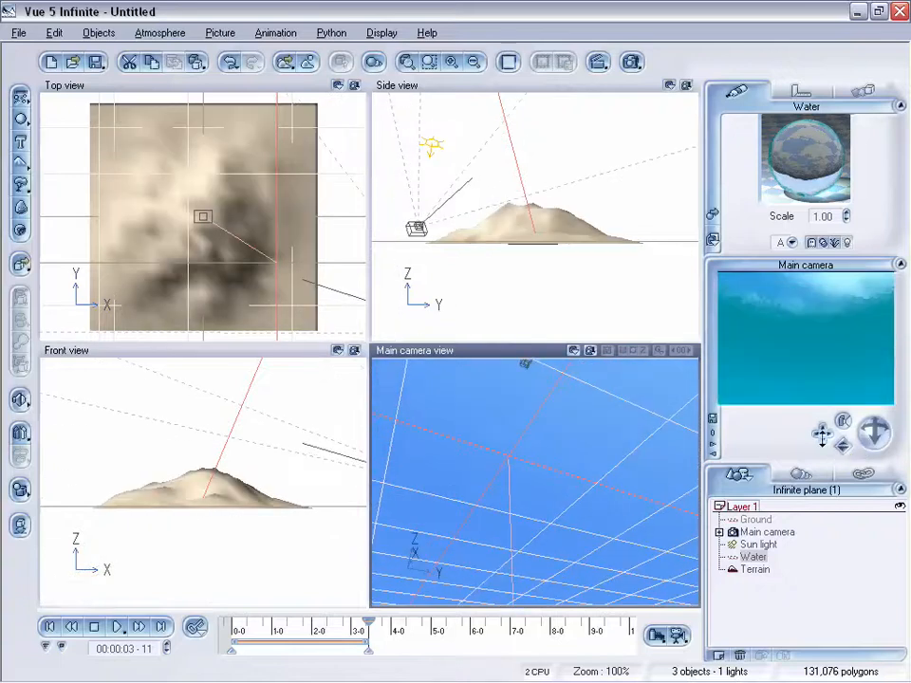
{"action": "left_click_drag", "start_coordinate": [821, 435], "coordinate": [842, 443]}
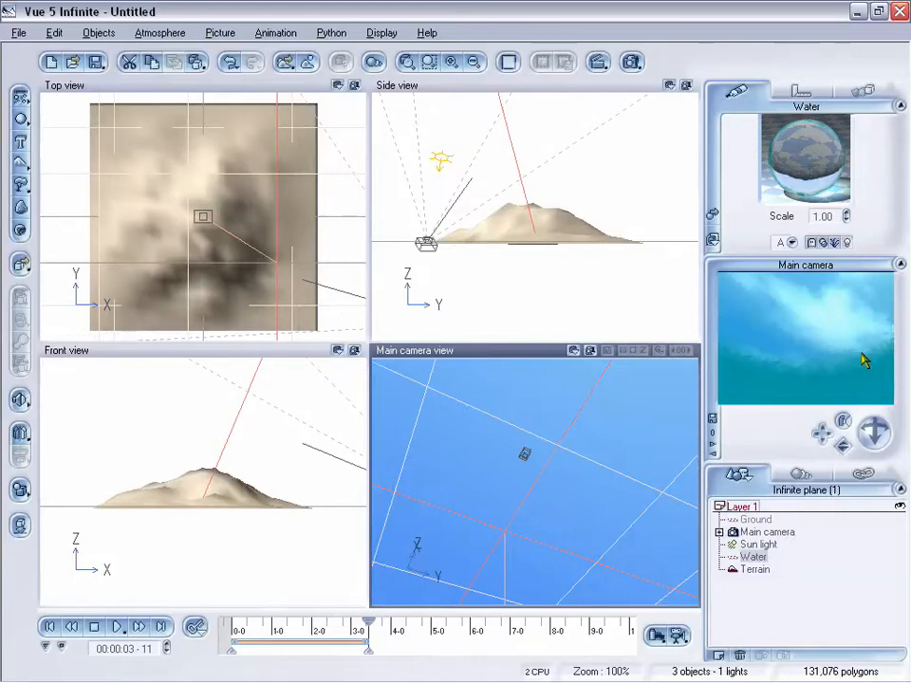
{"action": "left_click_drag", "start_coordinate": [842, 417], "coordinate": [842, 401]}
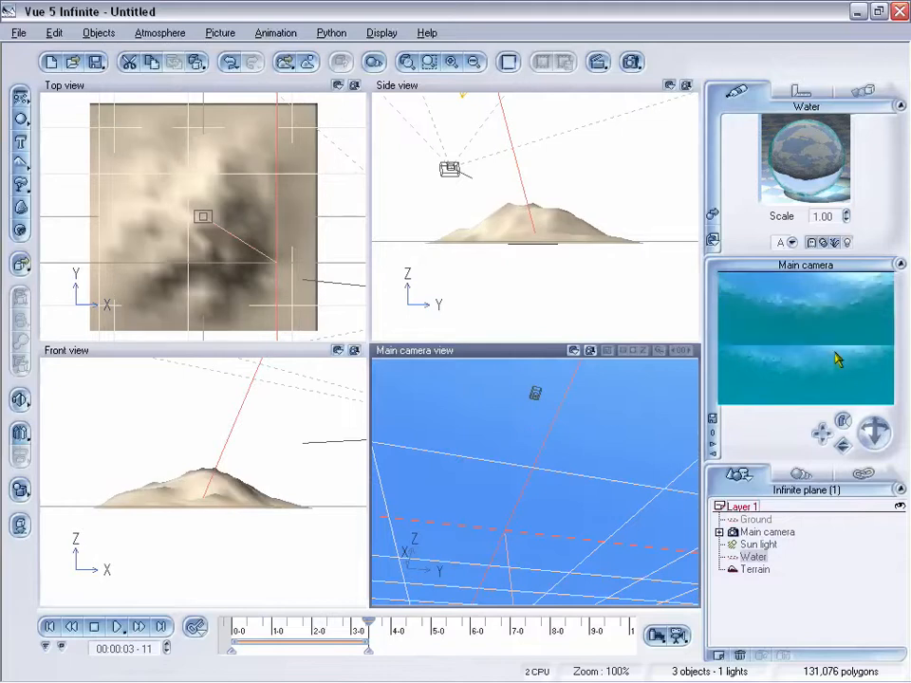
{"action": "mouse_move", "coordinate": [861, 439]}
{"action": "left_mouse_down"}
{"action": "mouse_move", "coordinate": [861, 429]}
{"action": "mouse_move", "coordinate": [842, 454]}
{"action": "mouse_move", "coordinate": [821, 434]}
{"action": "mouse_move", "coordinate": [867, 435]}
{"action": "mouse_move", "coordinate": [867, 462]}
{"action": "mouse_move", "coordinate": [867, 435]}
{"action": "mouse_move", "coordinate": [867, 461]}
{"action": "left_mouse_up"}
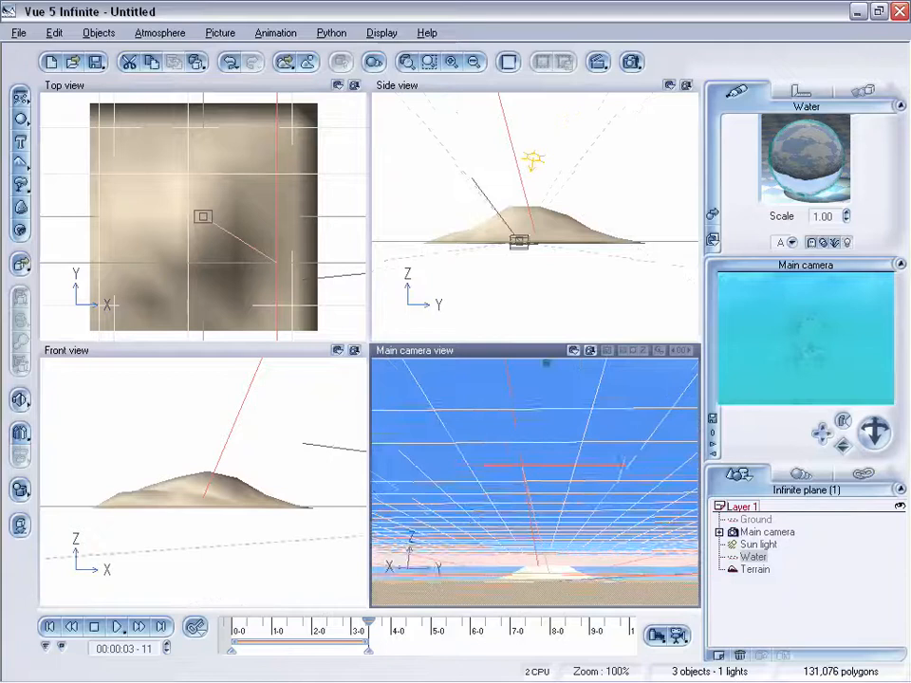
{"action": "right_click_drag", "start_coordinate": [546, 363], "coordinate": [547, 410]}
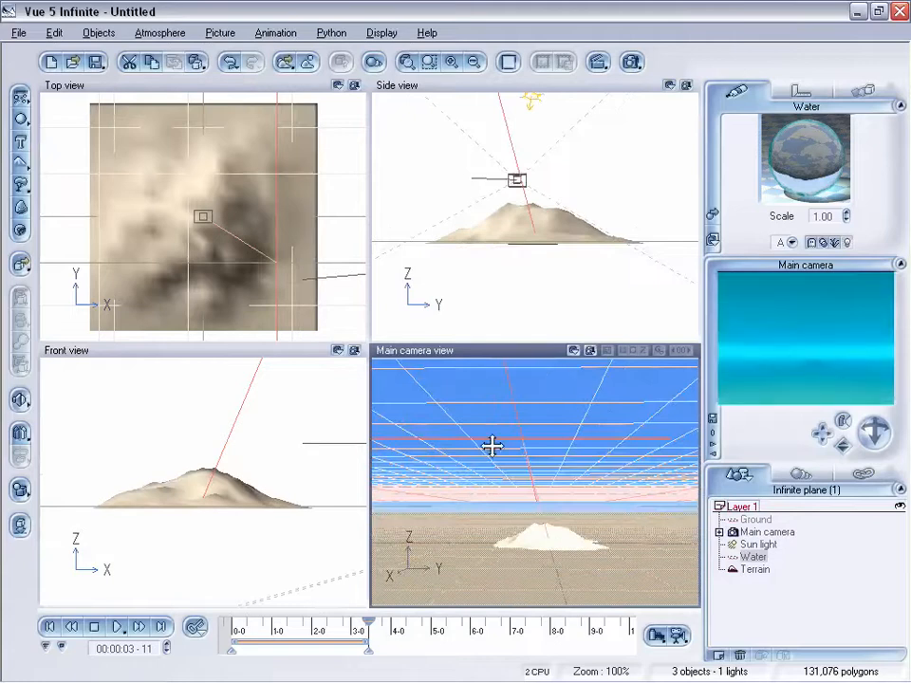
- Turn off "Stop camera going below clipping plane (ground / water)" in the display options and try moving the main camera beneath the ground
{"action": "left_click", "coordinate": [18, 34]}
{"action": "left_click", "coordinate": [60, 341]}
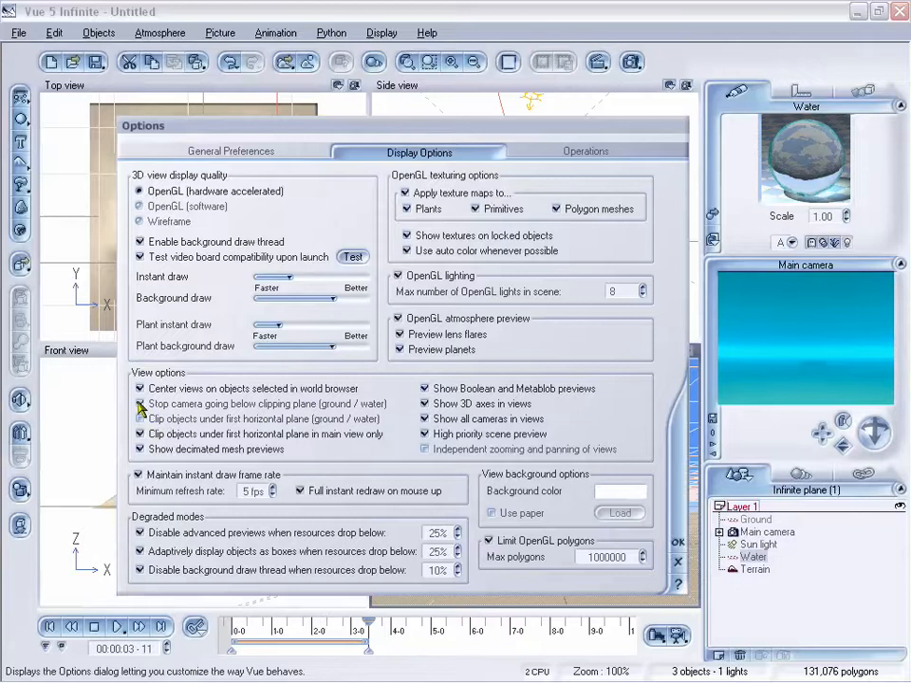
{"action": "left_click", "coordinate": [678, 545]}
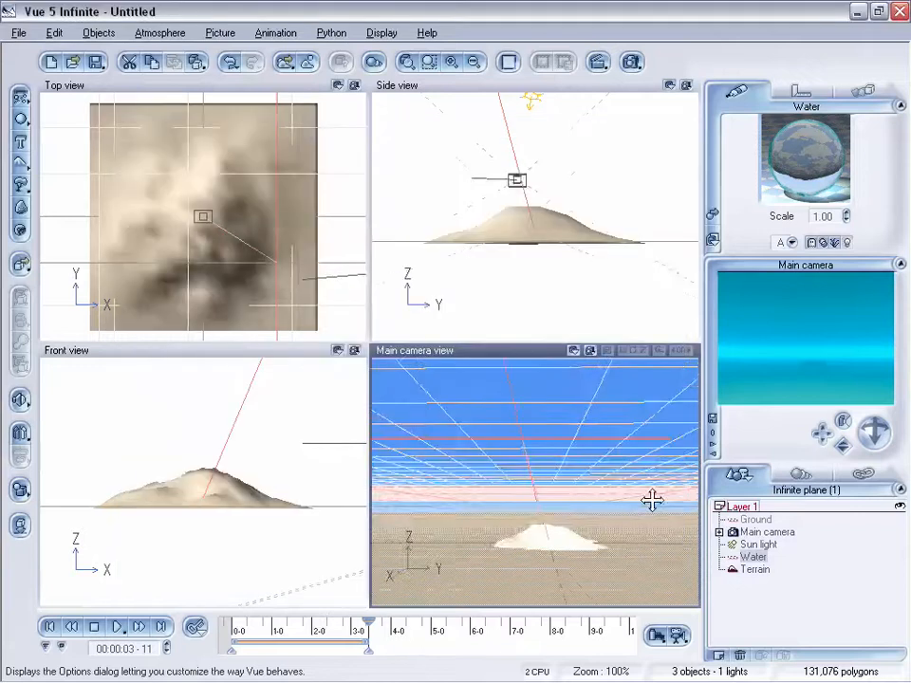
{"action": "left_click_drag", "start_coordinate": [882, 439], "coordinate": [509, 369]}
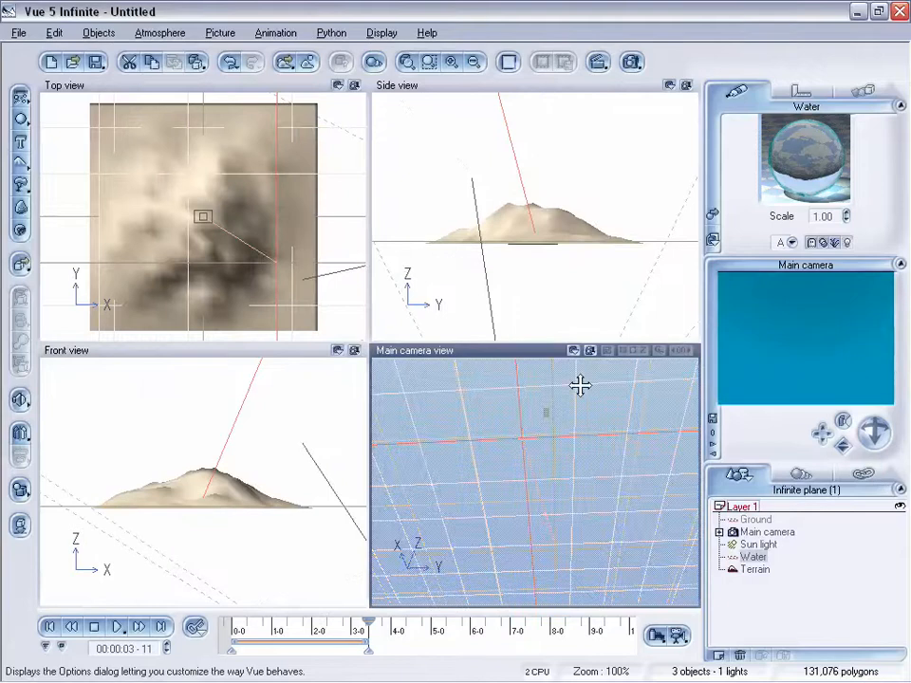
{"action": "left_click_drag", "start_coordinate": [873, 426], "coordinate": [874, 431]}
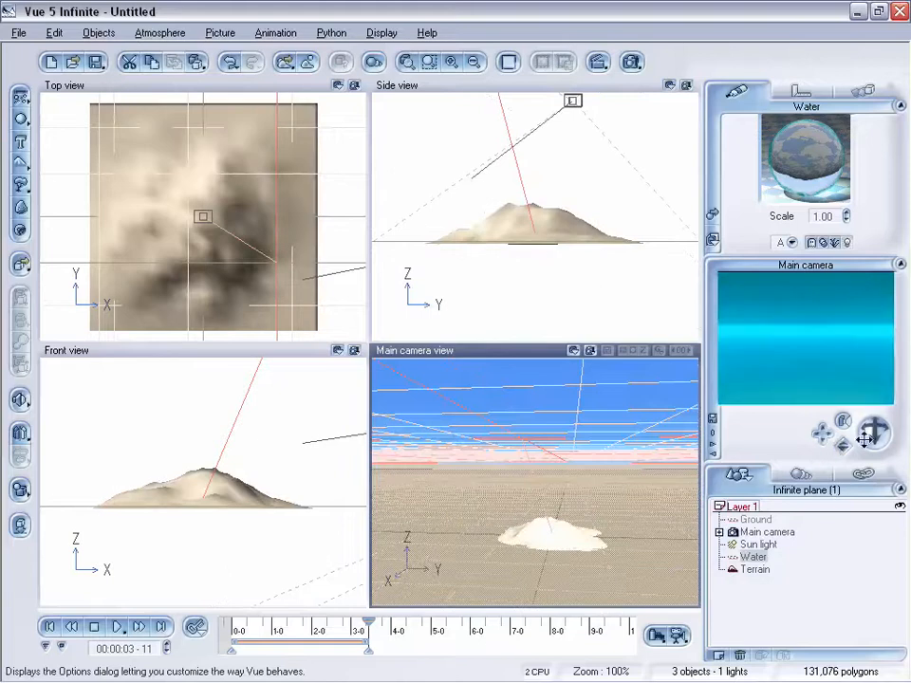
{"action": "left_click_drag", "start_coordinate": [821, 433], "coordinate": [823, 431]}
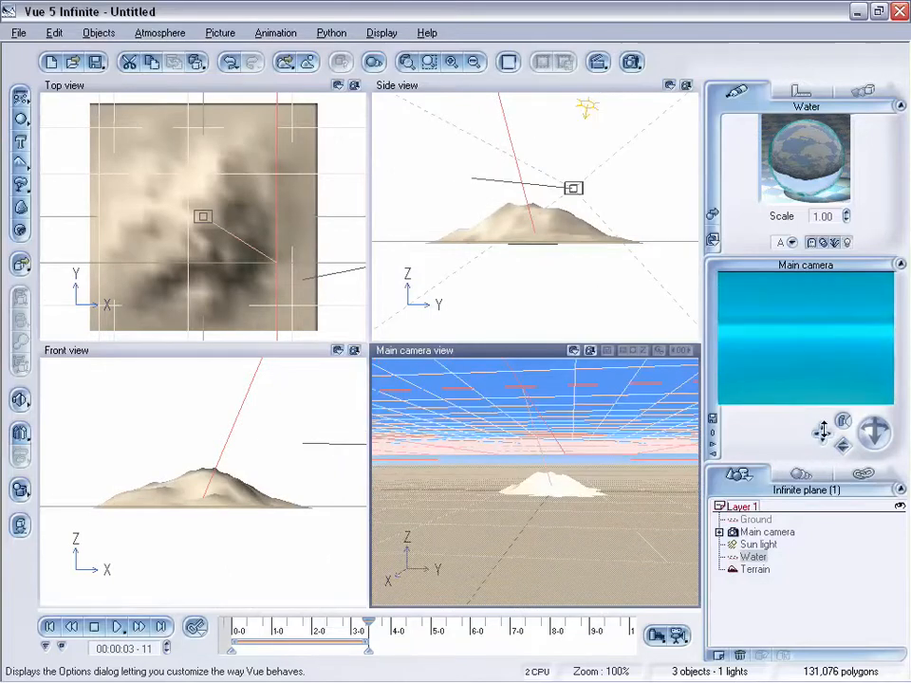
- Turn "Stop camera going below clipping plane (ground / water)" back on, test the main camera against the ground, and raise it above the terrain
{"action": "left_click", "coordinate": [18, 32]}
{"action": "left_click", "coordinate": [18, 343]}
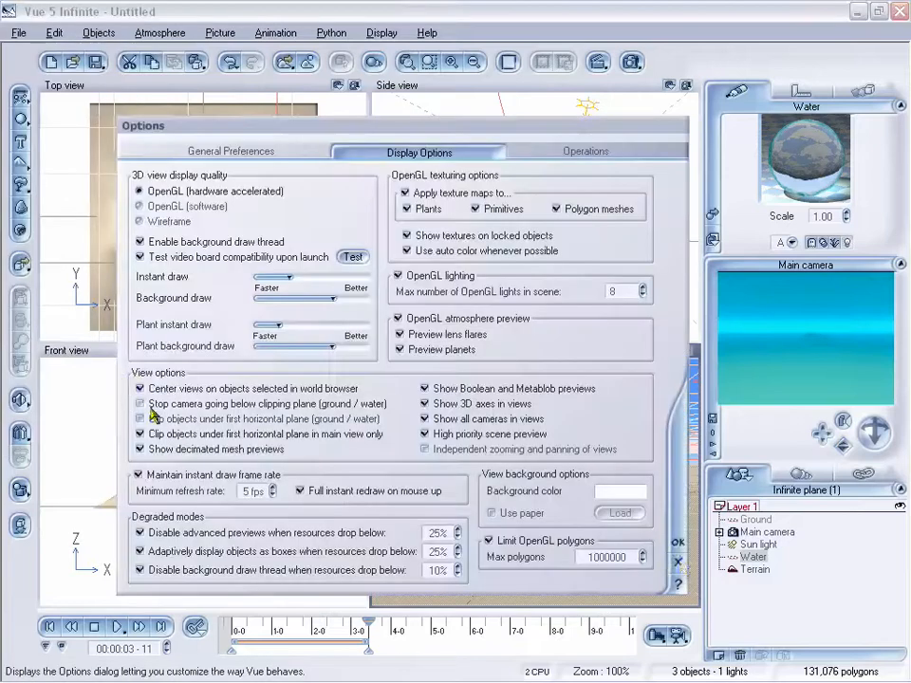
{"action": "left_click", "coordinate": [676, 545]}
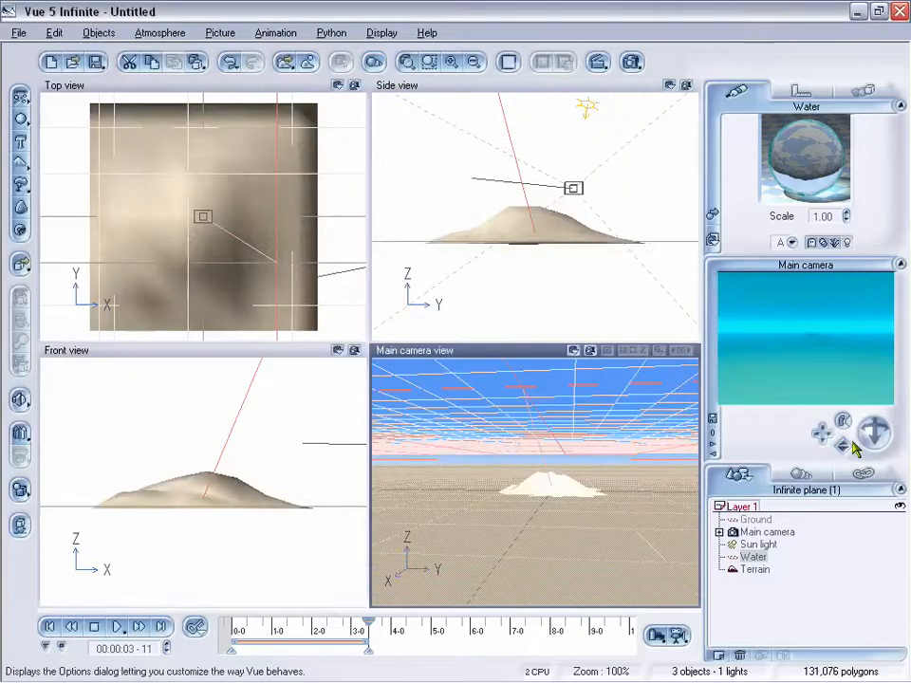
{"action": "mouse_move", "coordinate": [553, 366]}
{"action": "right_mouse_down"}
{"action": "mouse_move", "coordinate": [554, 388]}
{"action": "mouse_move", "coordinate": [555, 308]}
{"action": "mouse_move", "coordinate": [559, 406]}
{"action": "mouse_move", "coordinate": [558, 327]}
{"action": "mouse_move", "coordinate": [559, 385]}
{"action": "right_mouse_up"}
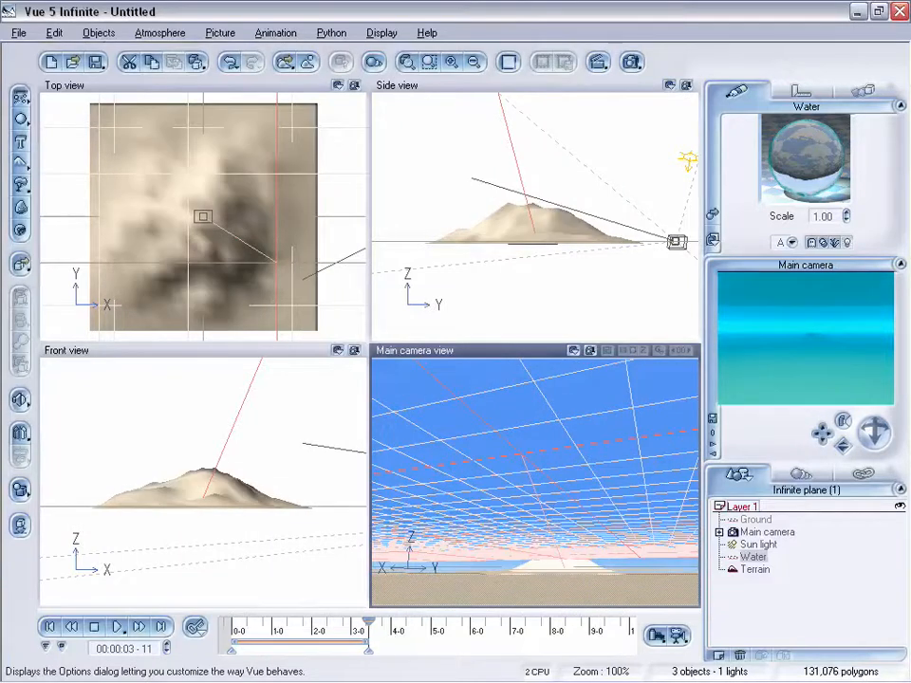
{"action": "left_click_drag", "start_coordinate": [874, 433], "coordinate": [843, 452]}
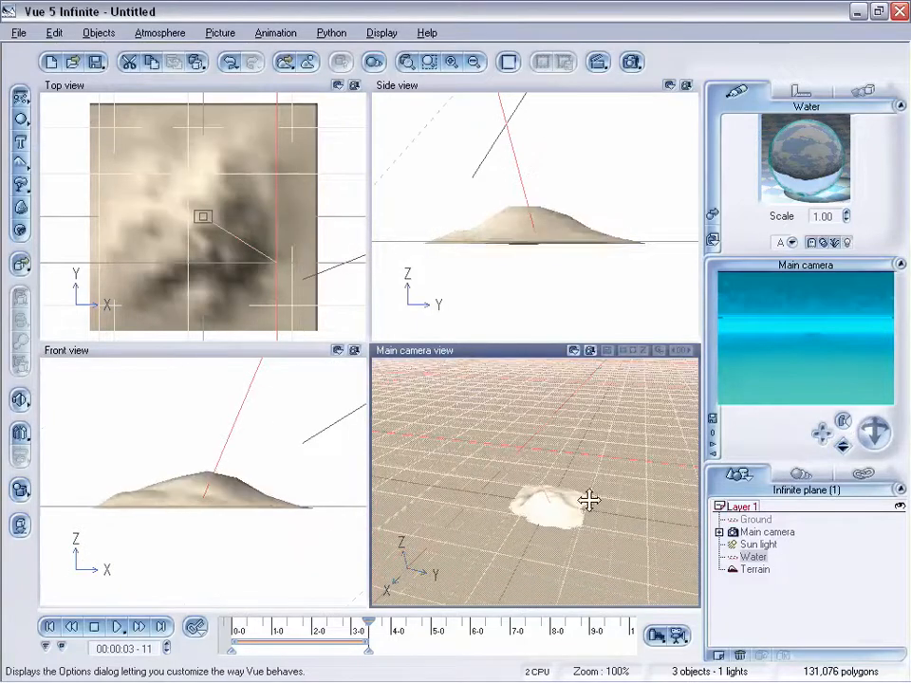